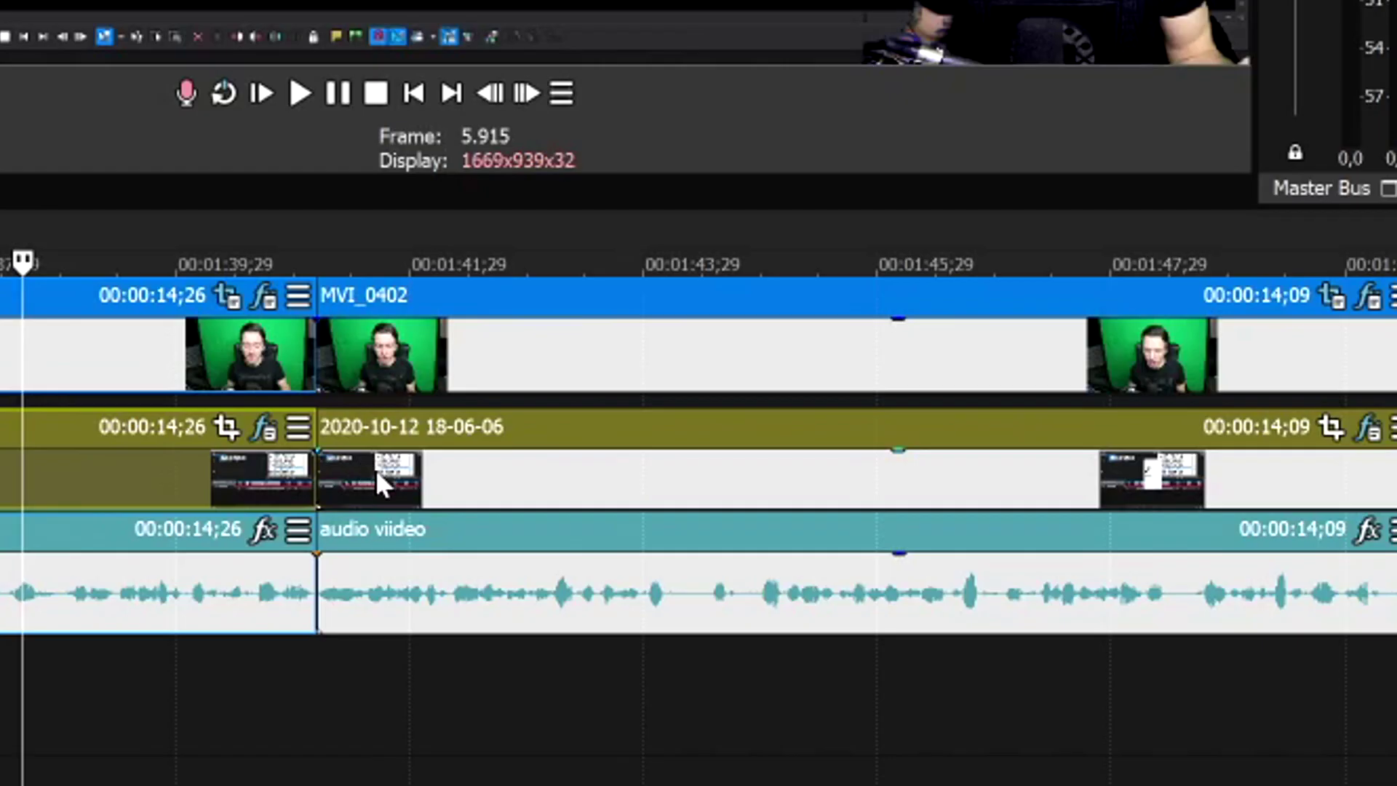
# Open a video event's Properties to view its Switches and Disable resample setting.
pyautogui.rightClick(378, 469)
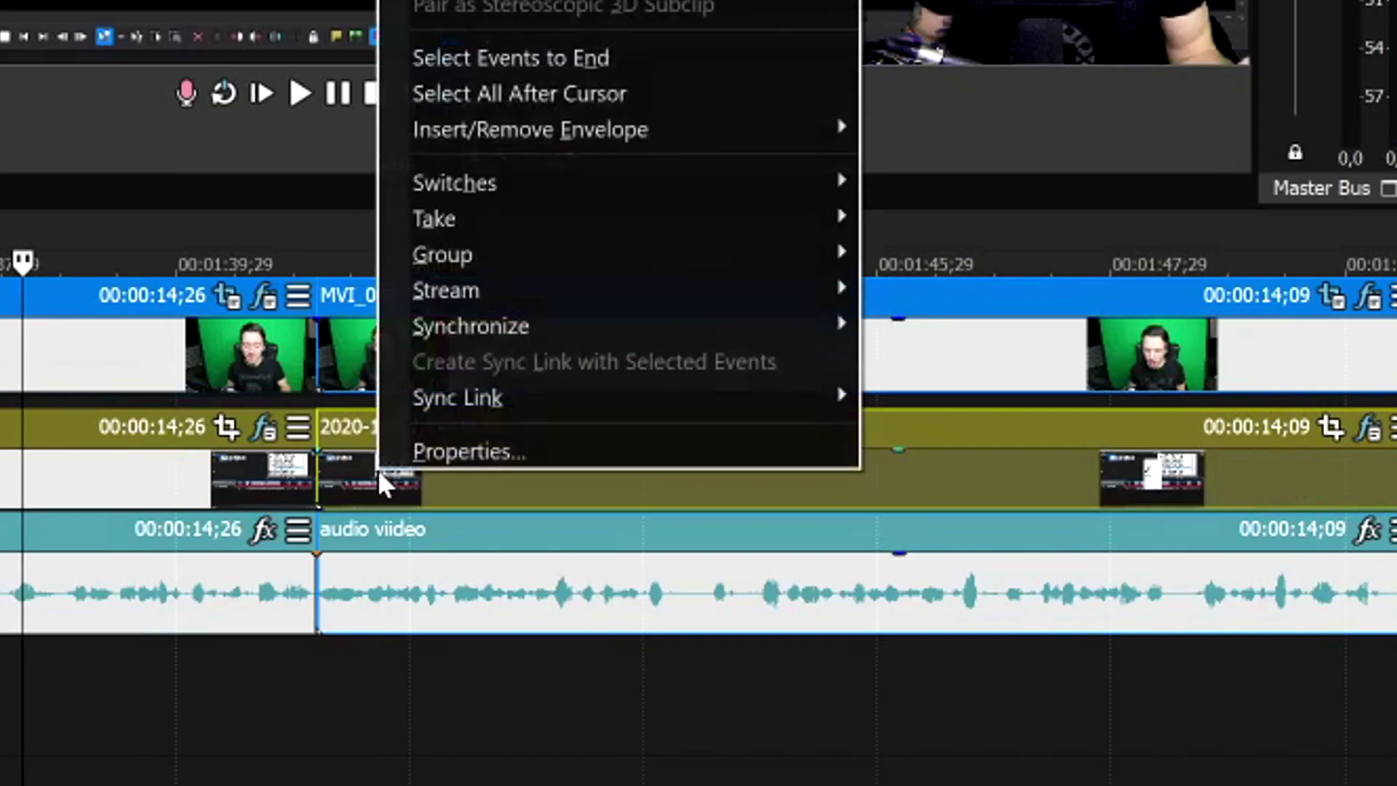
pyautogui.click(407, 454)
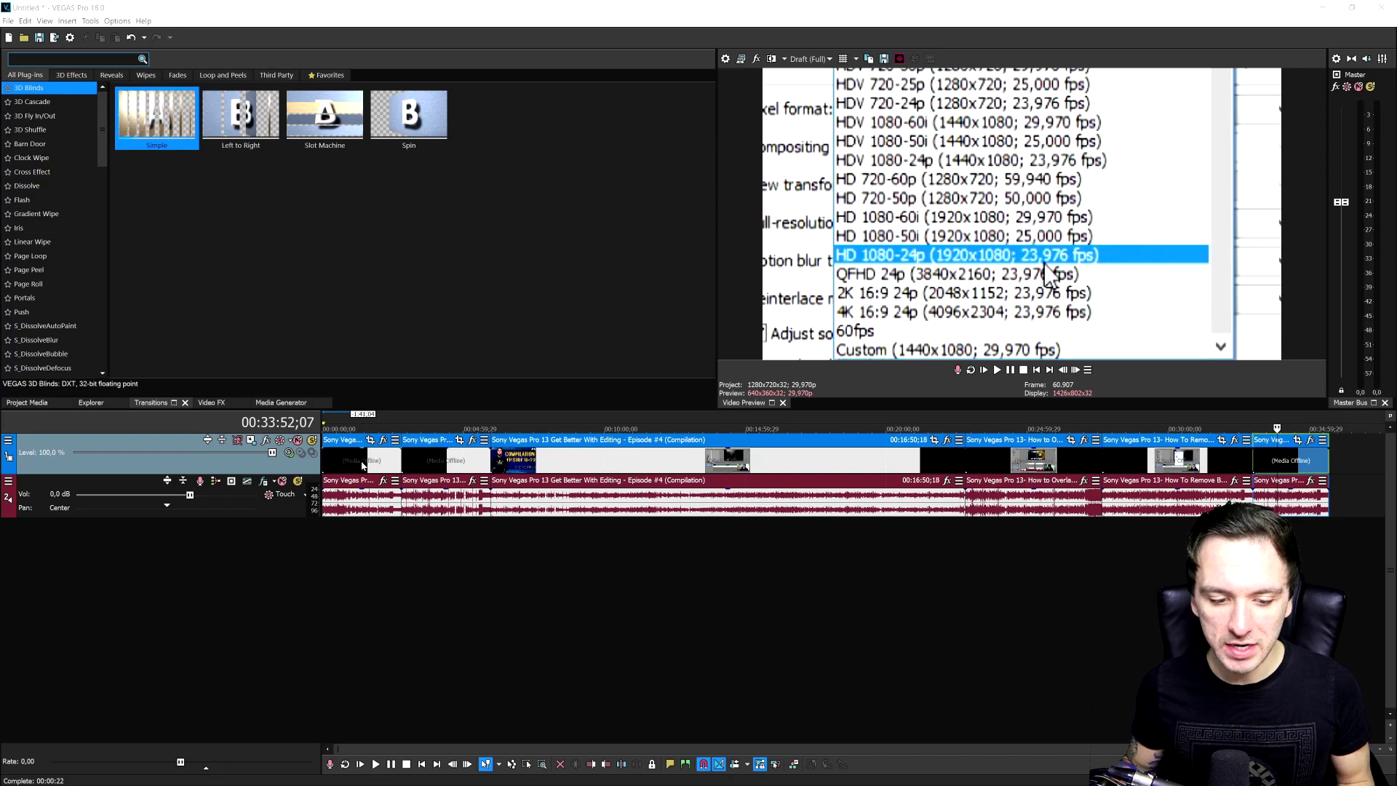
pyautogui.rightClick(356, 462)
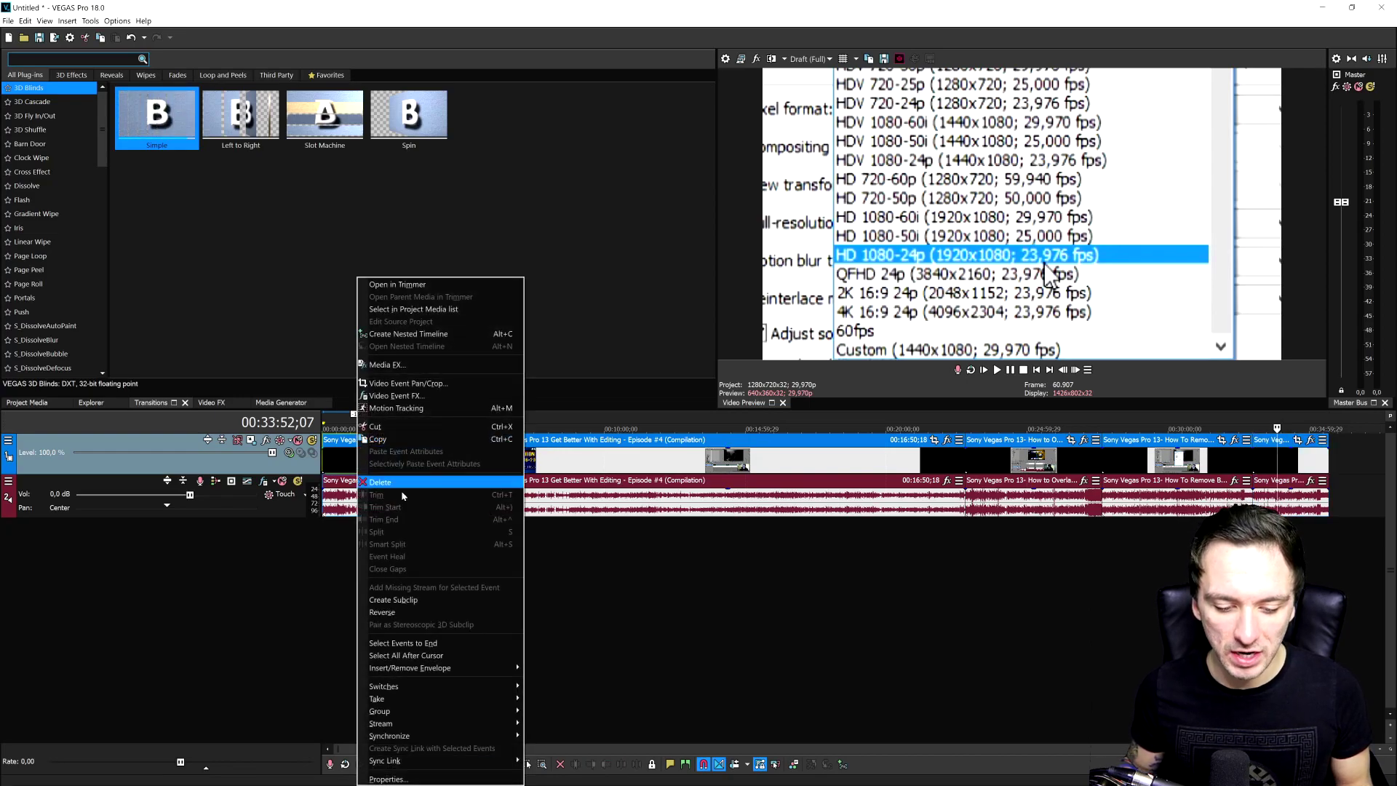
pyautogui.click(436, 778)
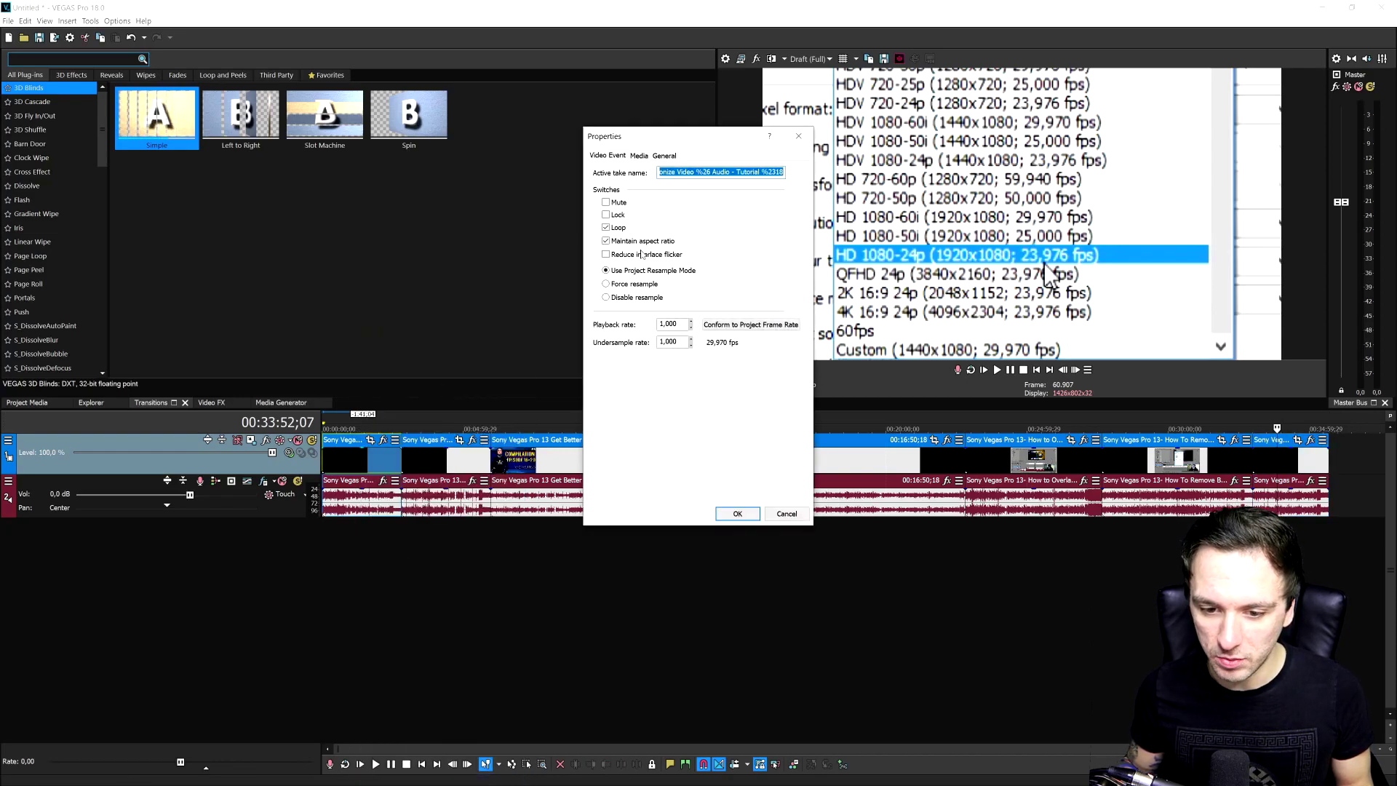
pyautogui.click(724, 514)
pyautogui.rightClick(439, 456)
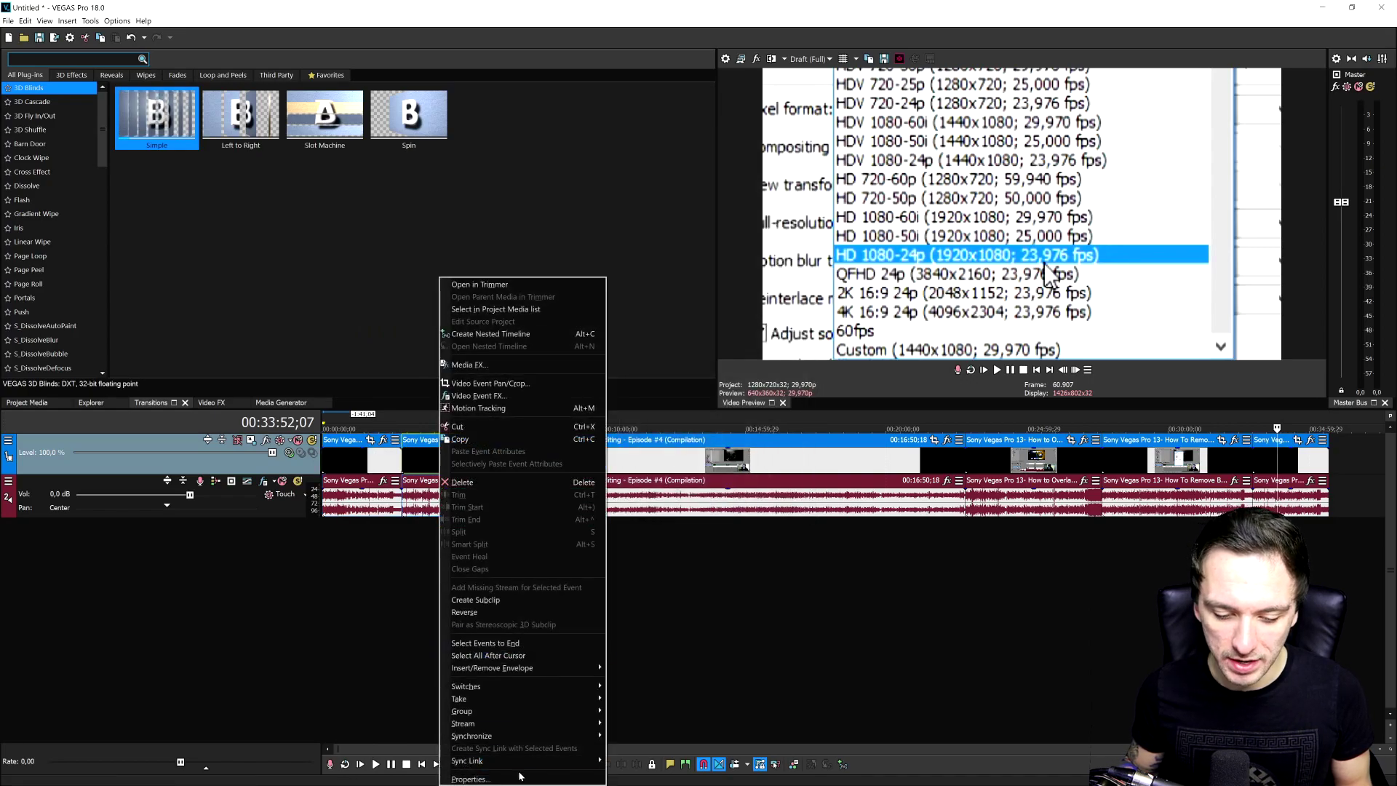
pyautogui.click(469, 778)
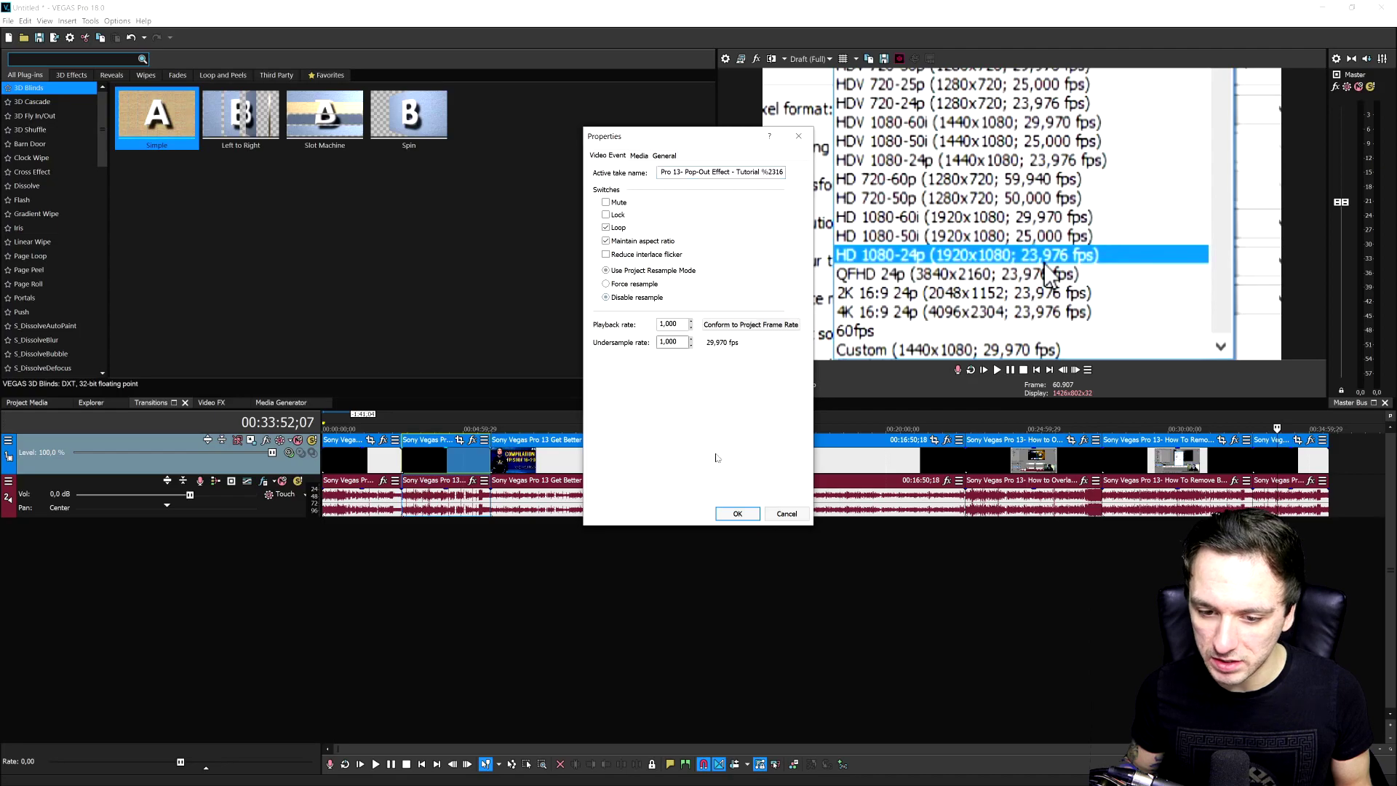
pyautogui.click(736, 514)
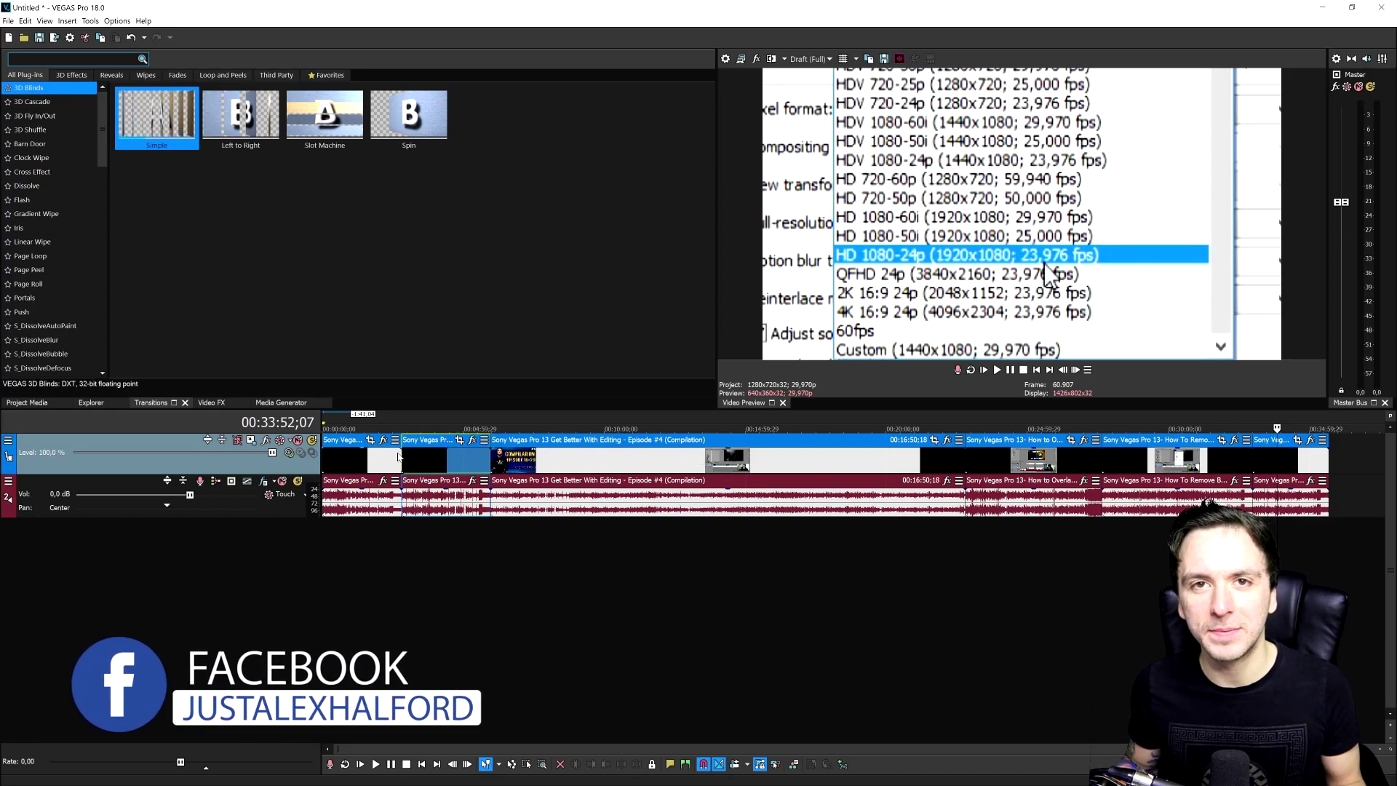
# Duplicate the video track twice, then select the third track with the playhead at 00:09:04;09.
pyautogui.rightClick(240, 472)
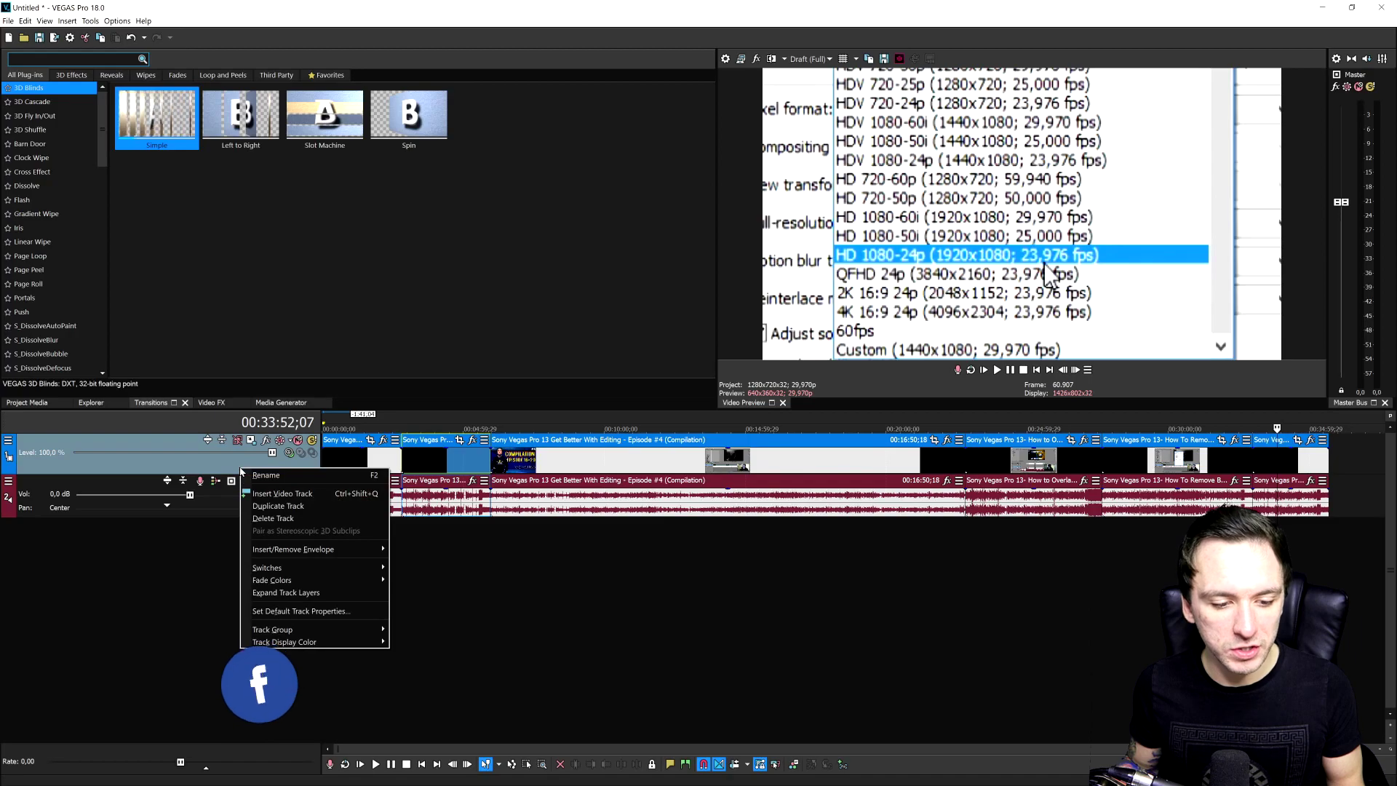
pyautogui.click(276, 501)
pyautogui.rightClick(273, 474)
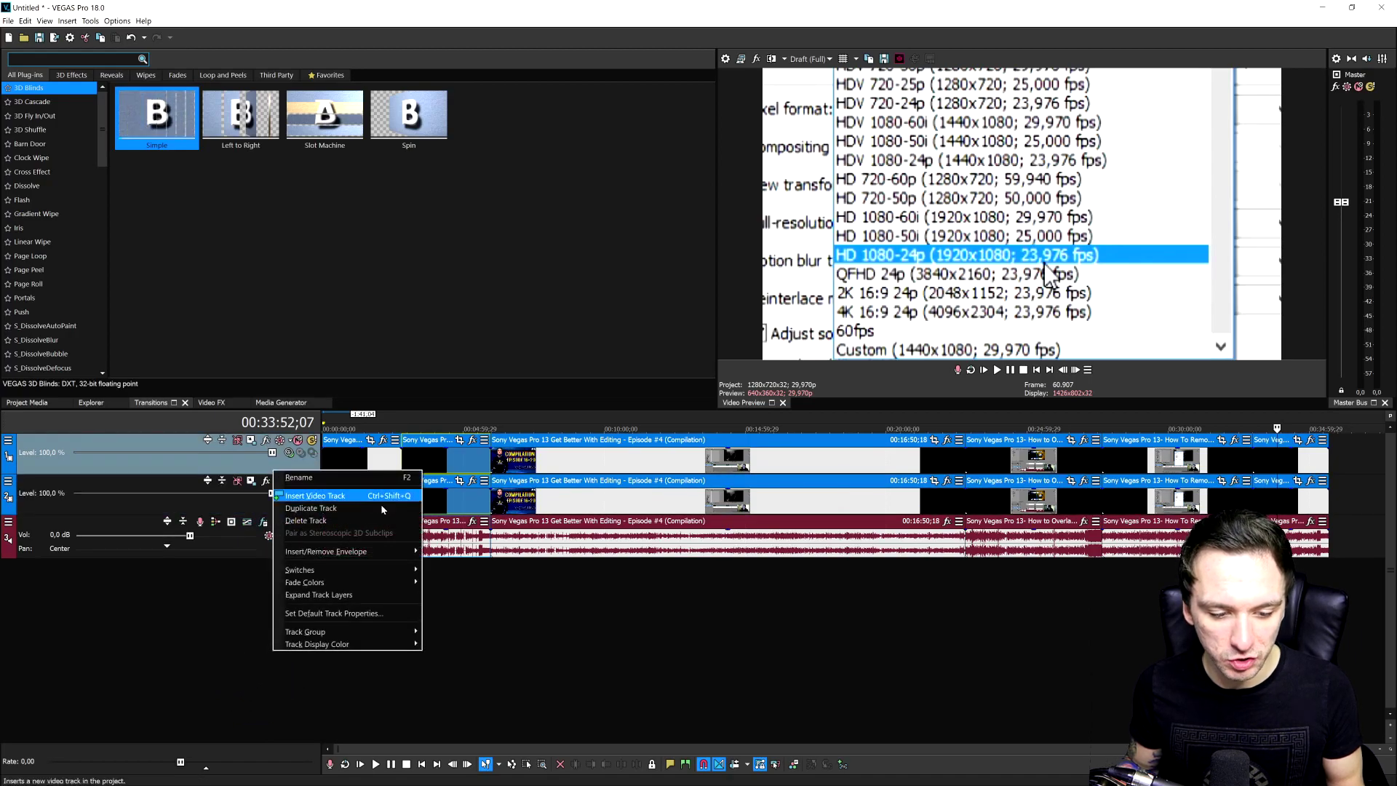
pyautogui.click(386, 513)
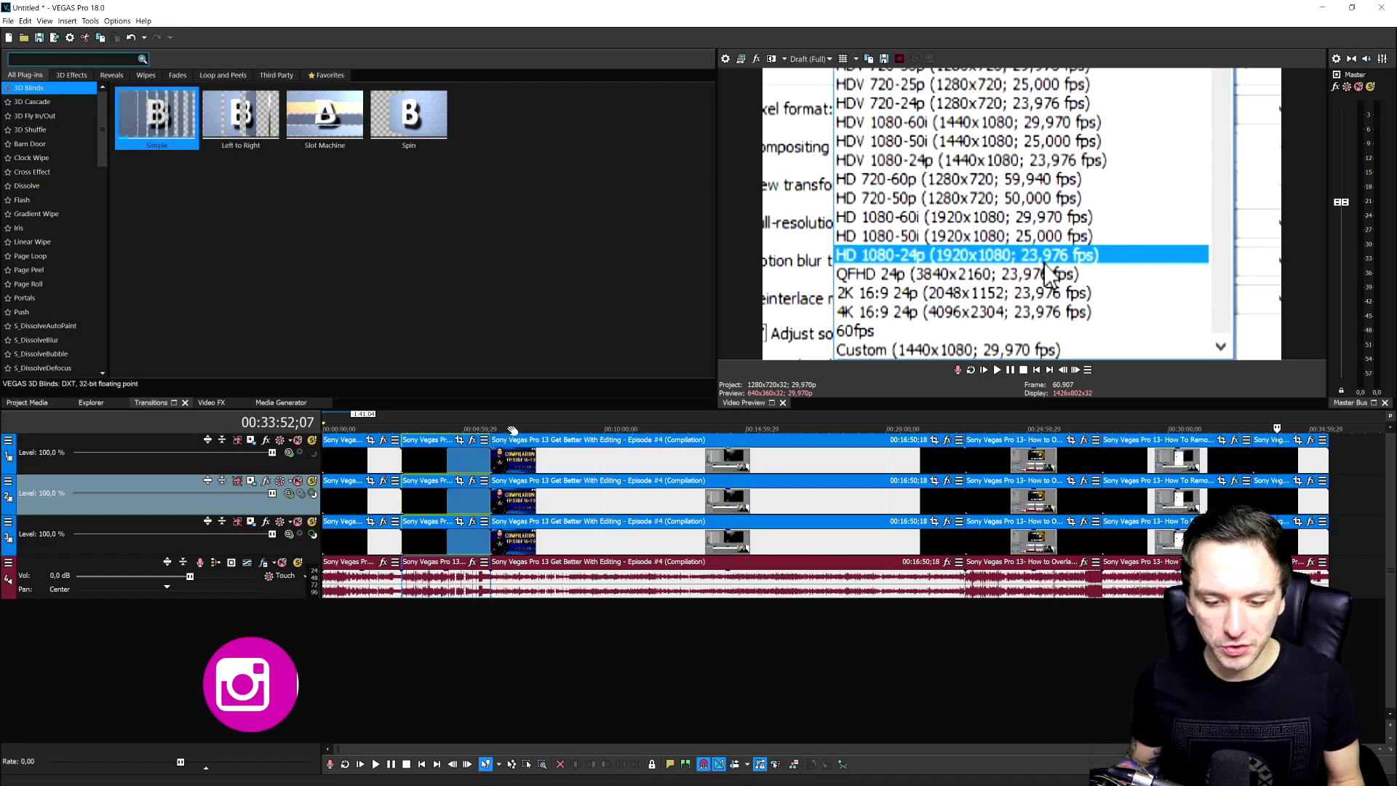
pyautogui.click(1231, 538)
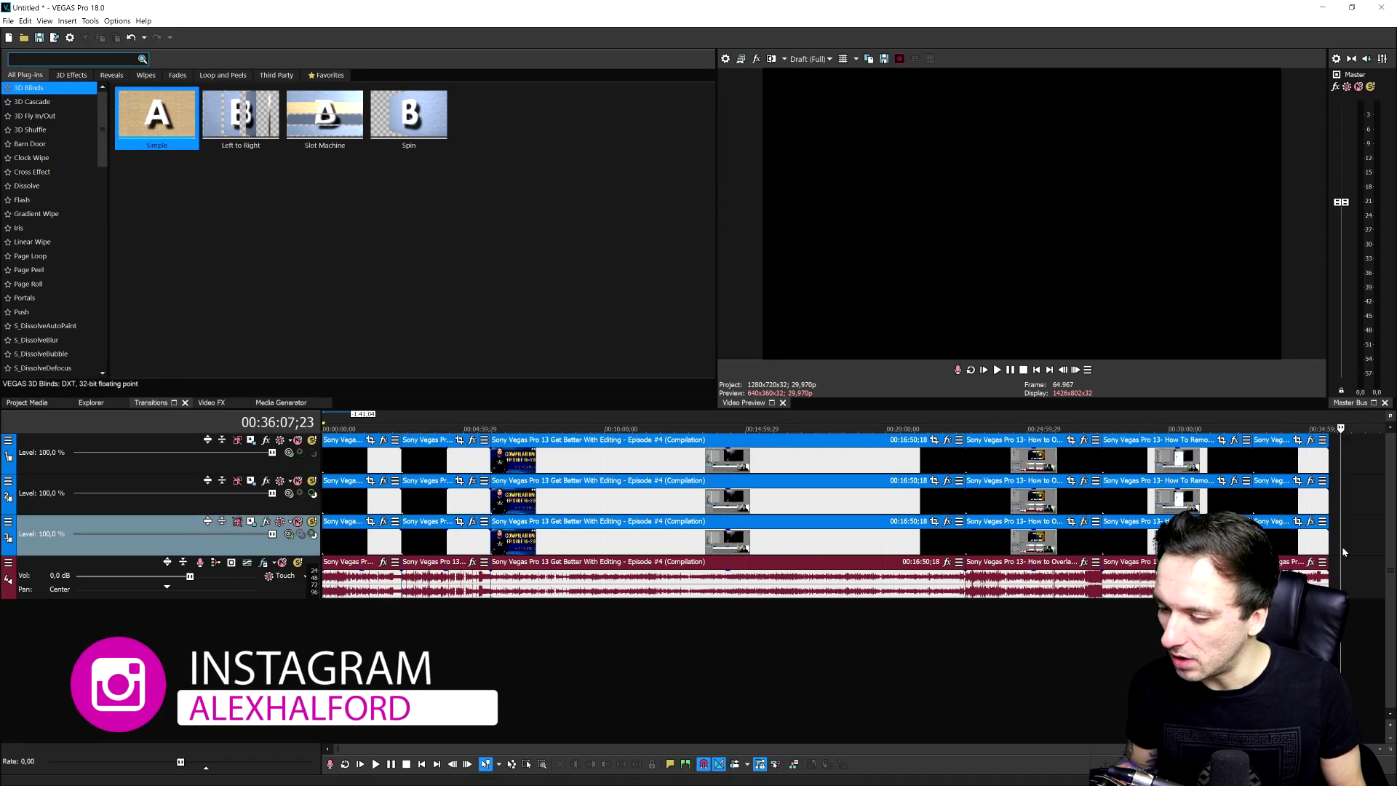
pyautogui.click(578, 630)
# Using the Selection Edit Tool, turn on Disable Resample for all events on video track 3.
pyautogui.press('d')
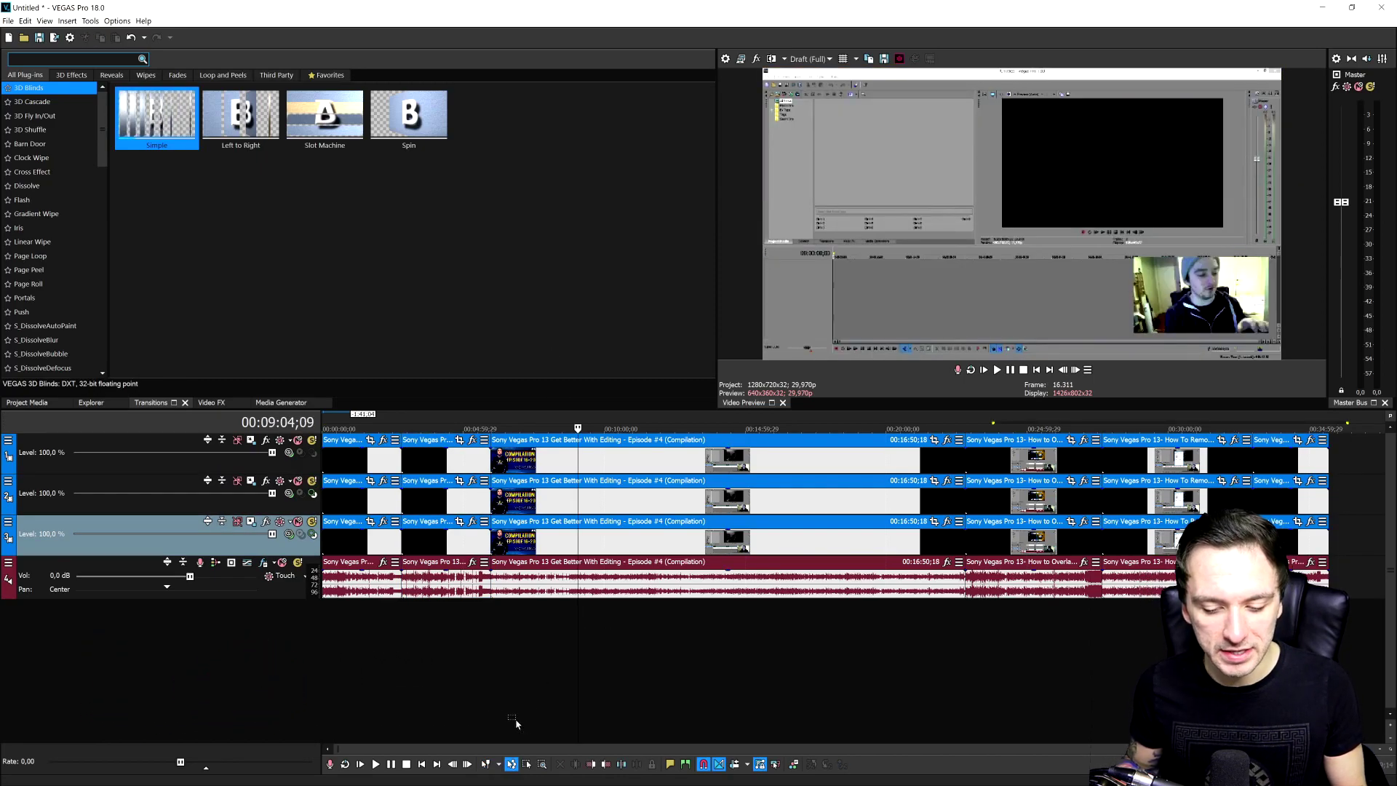
pyautogui.press('d')
pyautogui.press('d')
pyautogui.press('d')
pyautogui.press('d')
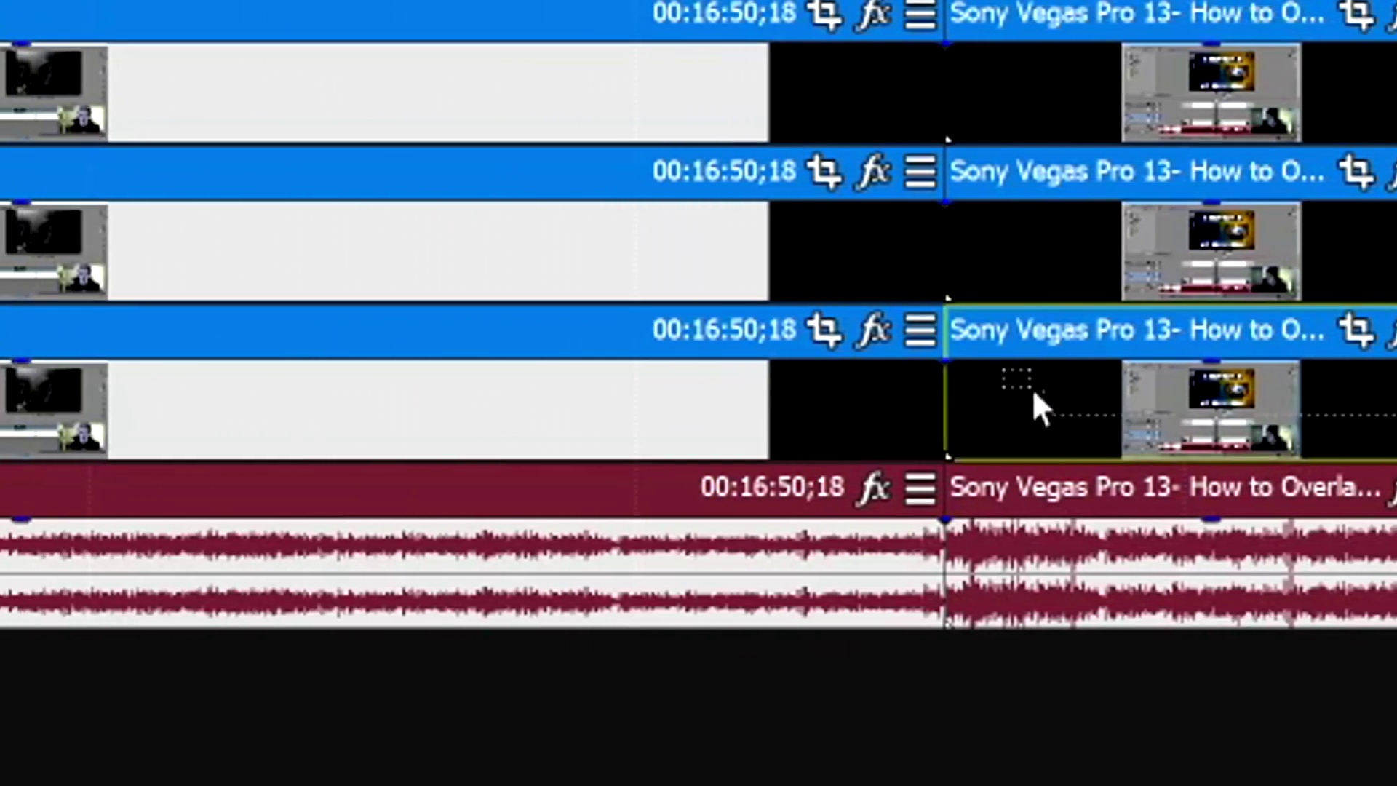
pyautogui.click(1033, 393)
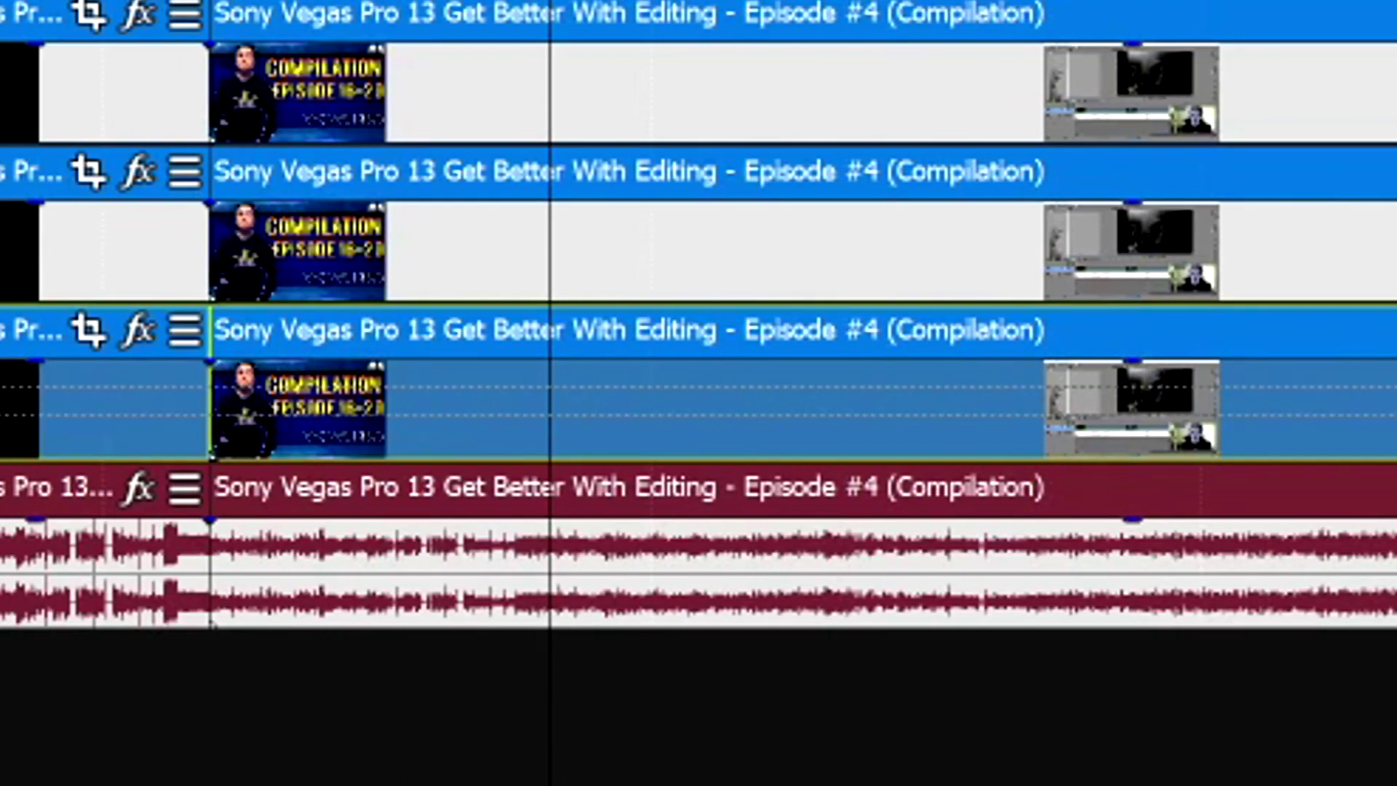
pyautogui.rightClick(660, 401)
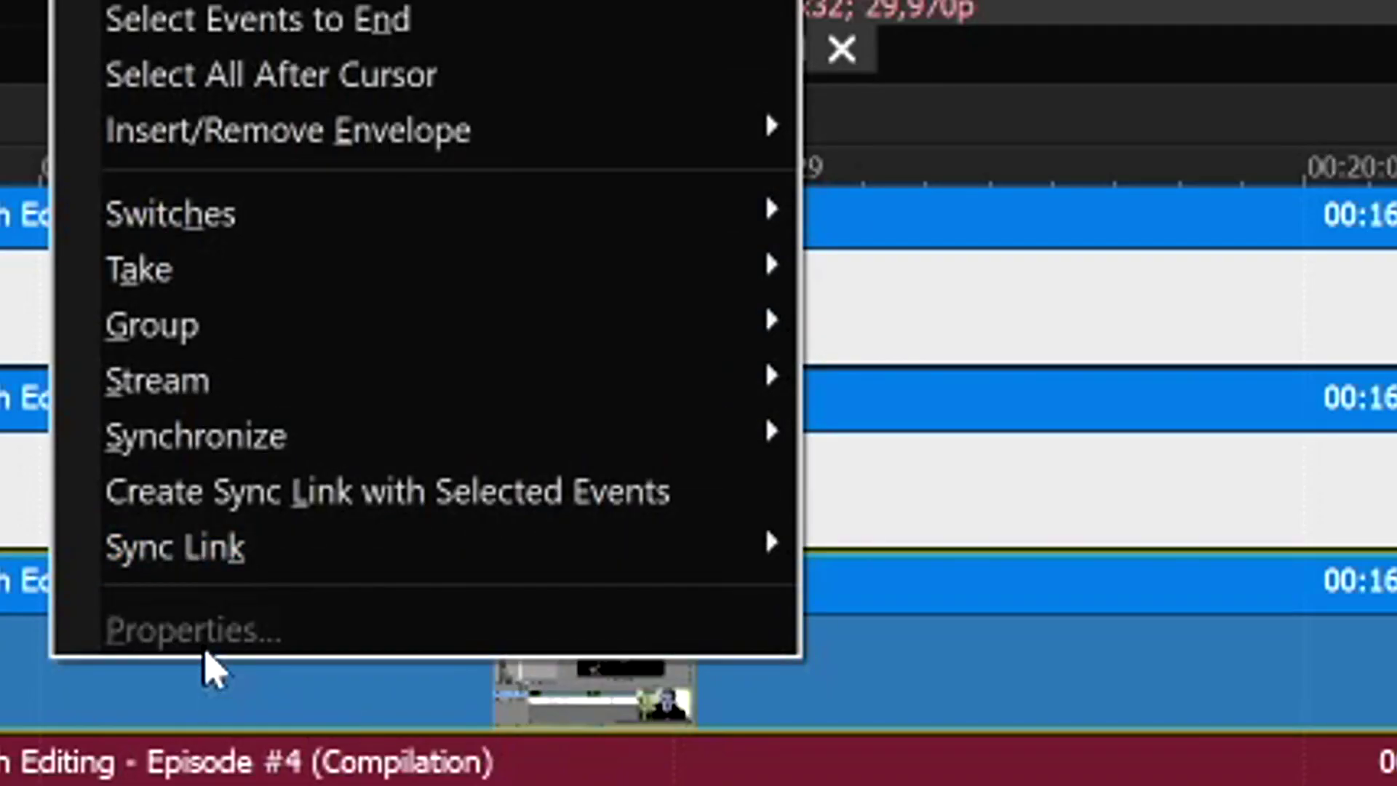
pyautogui.moveTo(664, 218)
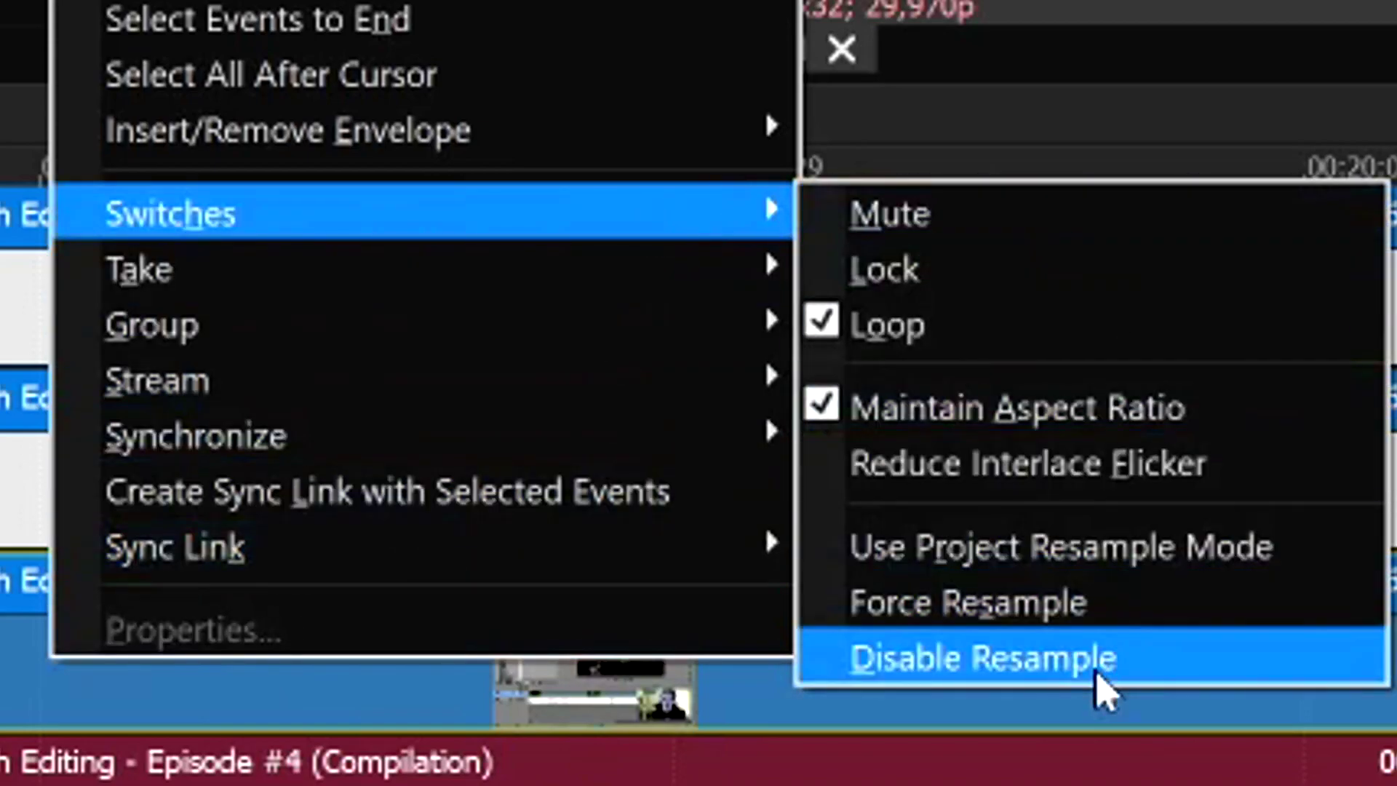
pyautogui.click(1097, 673)
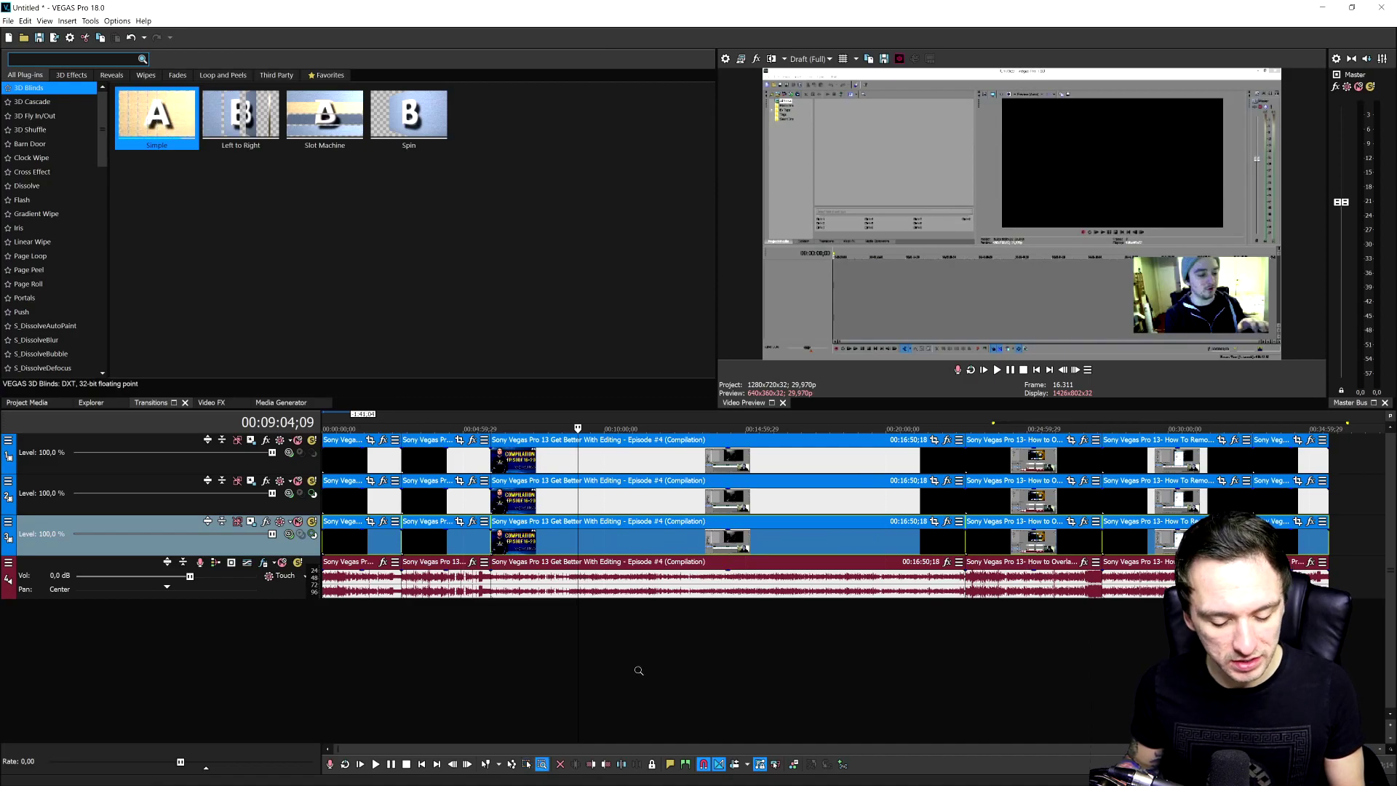
pyautogui.hotkey('ctrl', 'd')
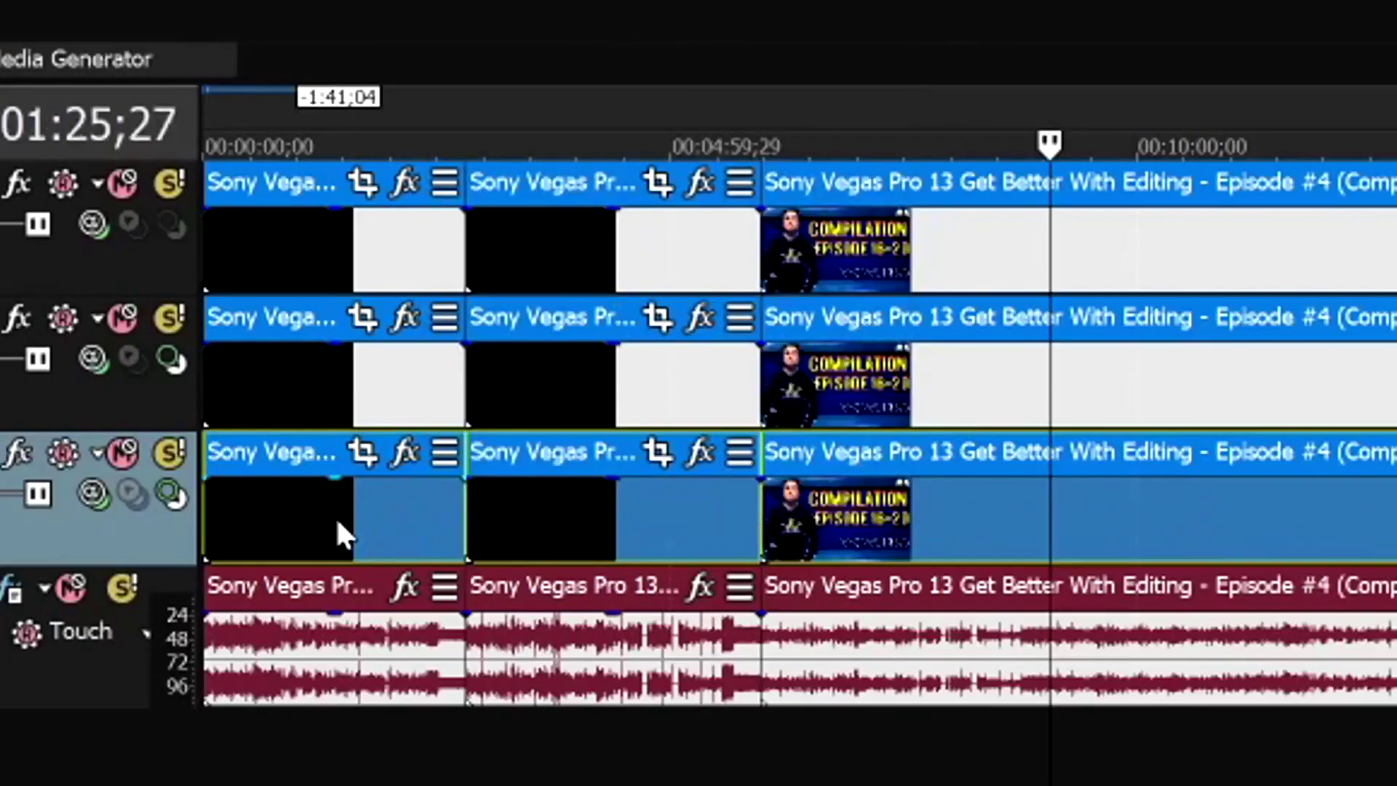
# Confirm Disable resample in the properties of a clip on track 3.
pyautogui.rightClick(353, 522)
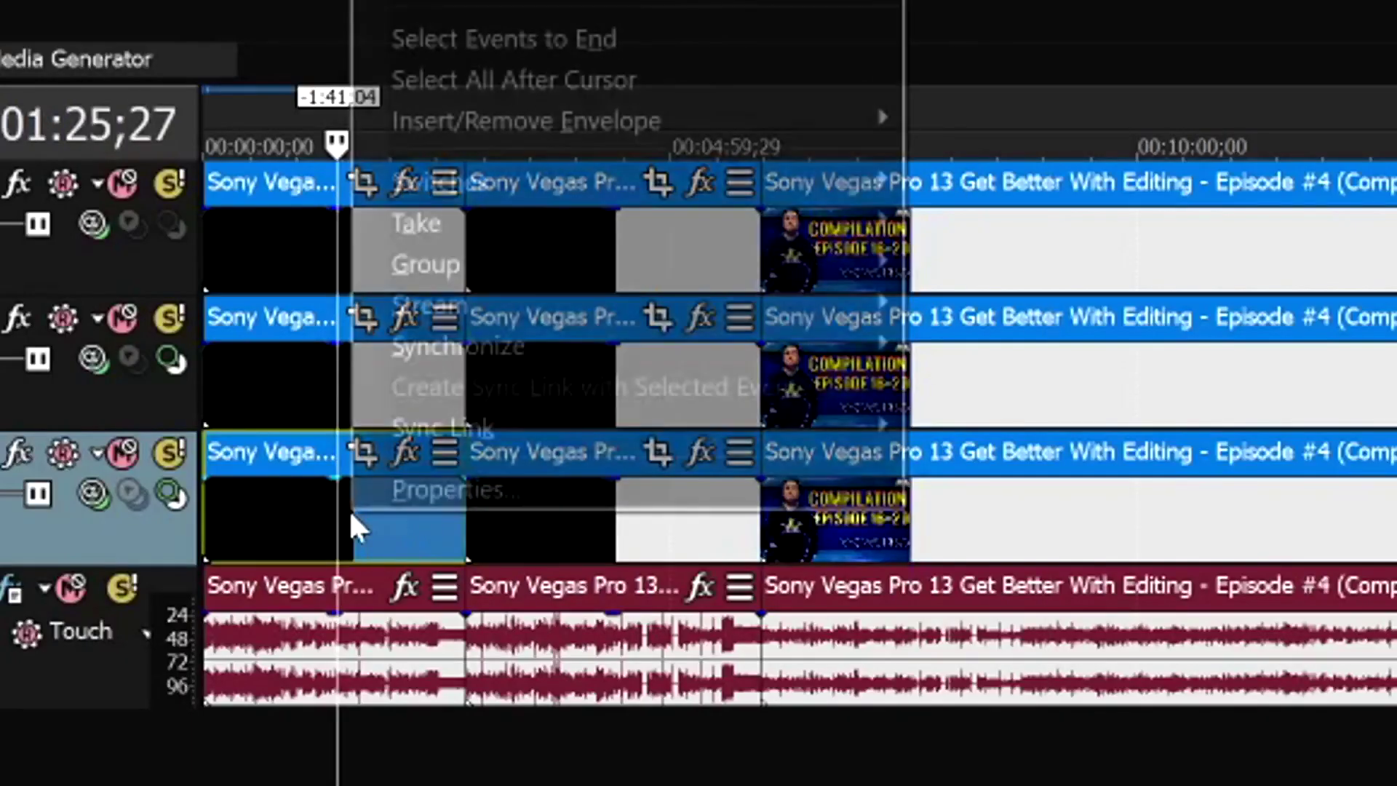
pyautogui.click(491, 499)
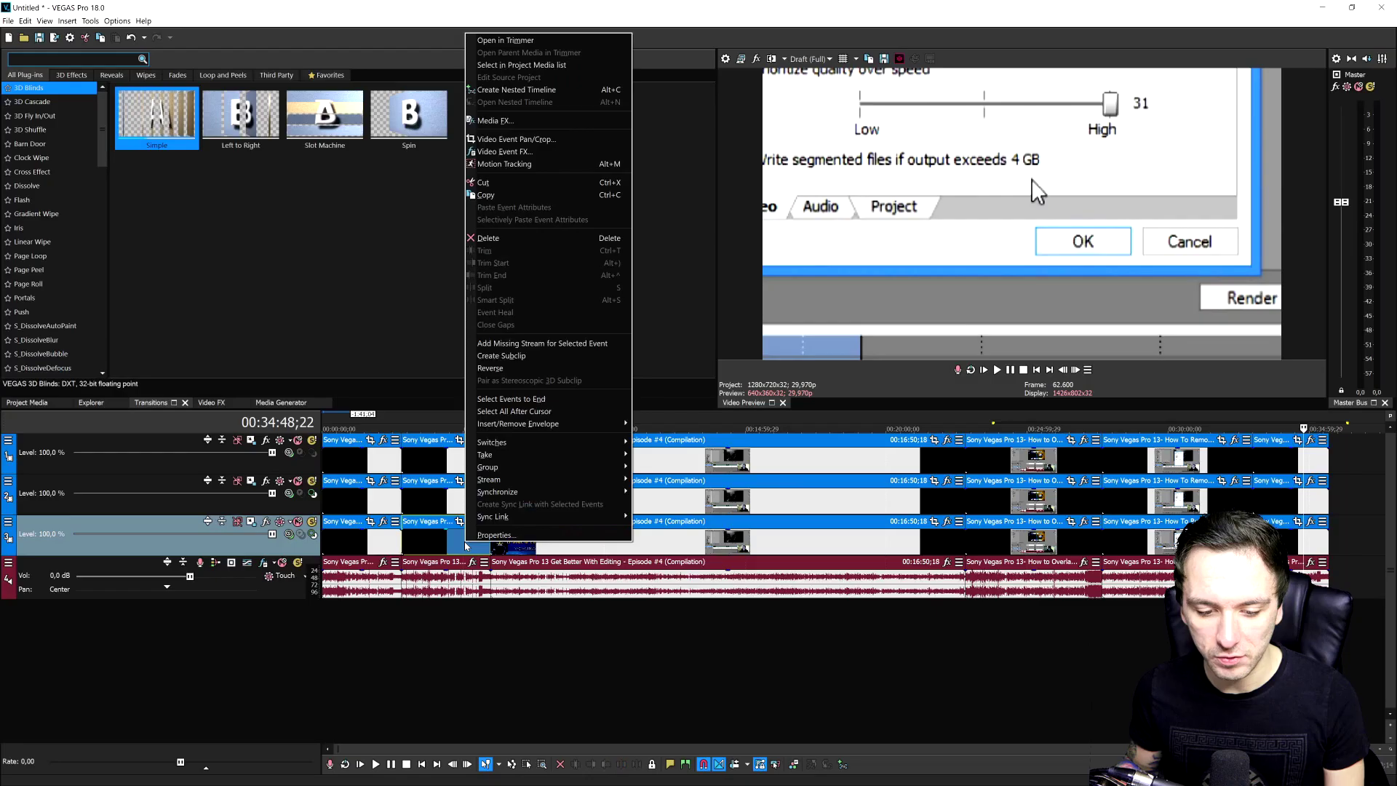
pyautogui.click(492, 535)
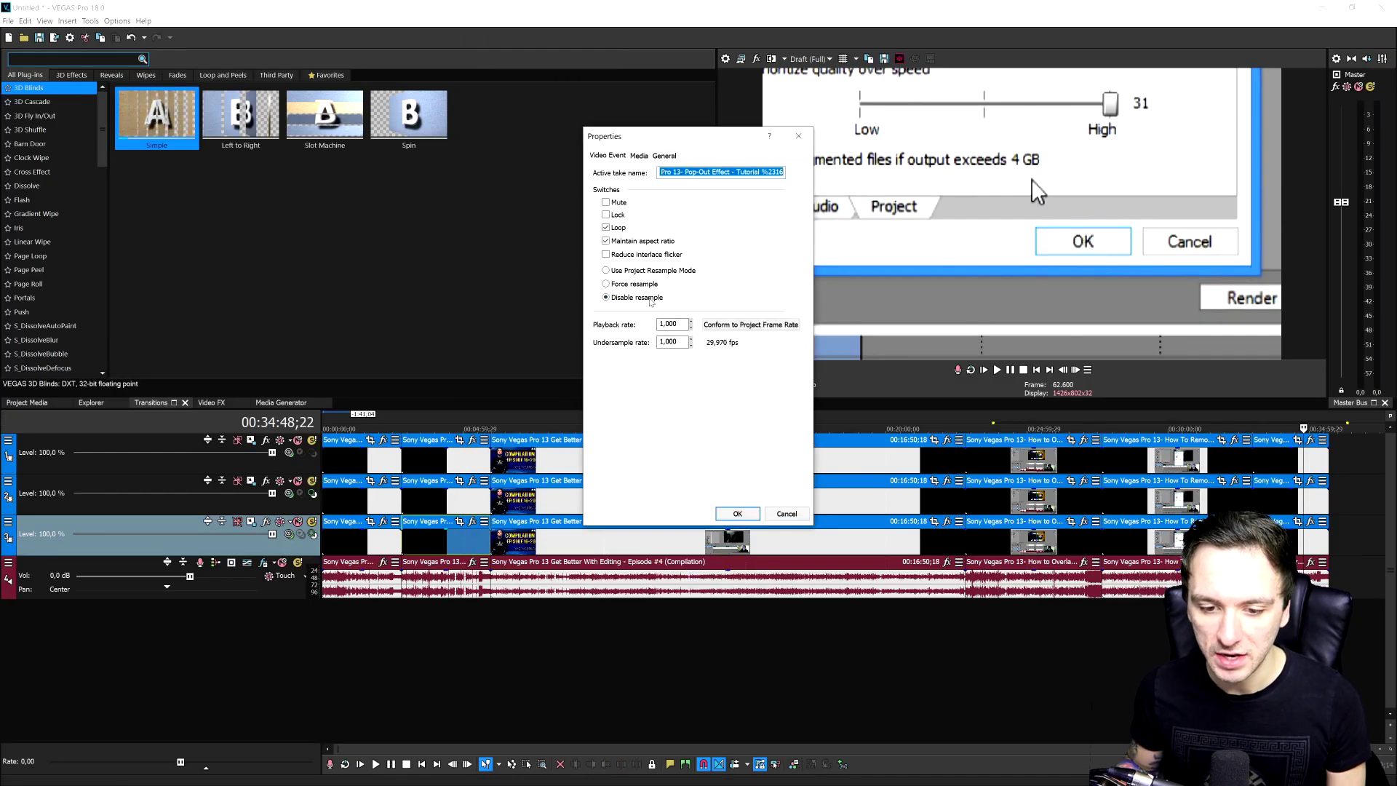
pyautogui.click(736, 512)
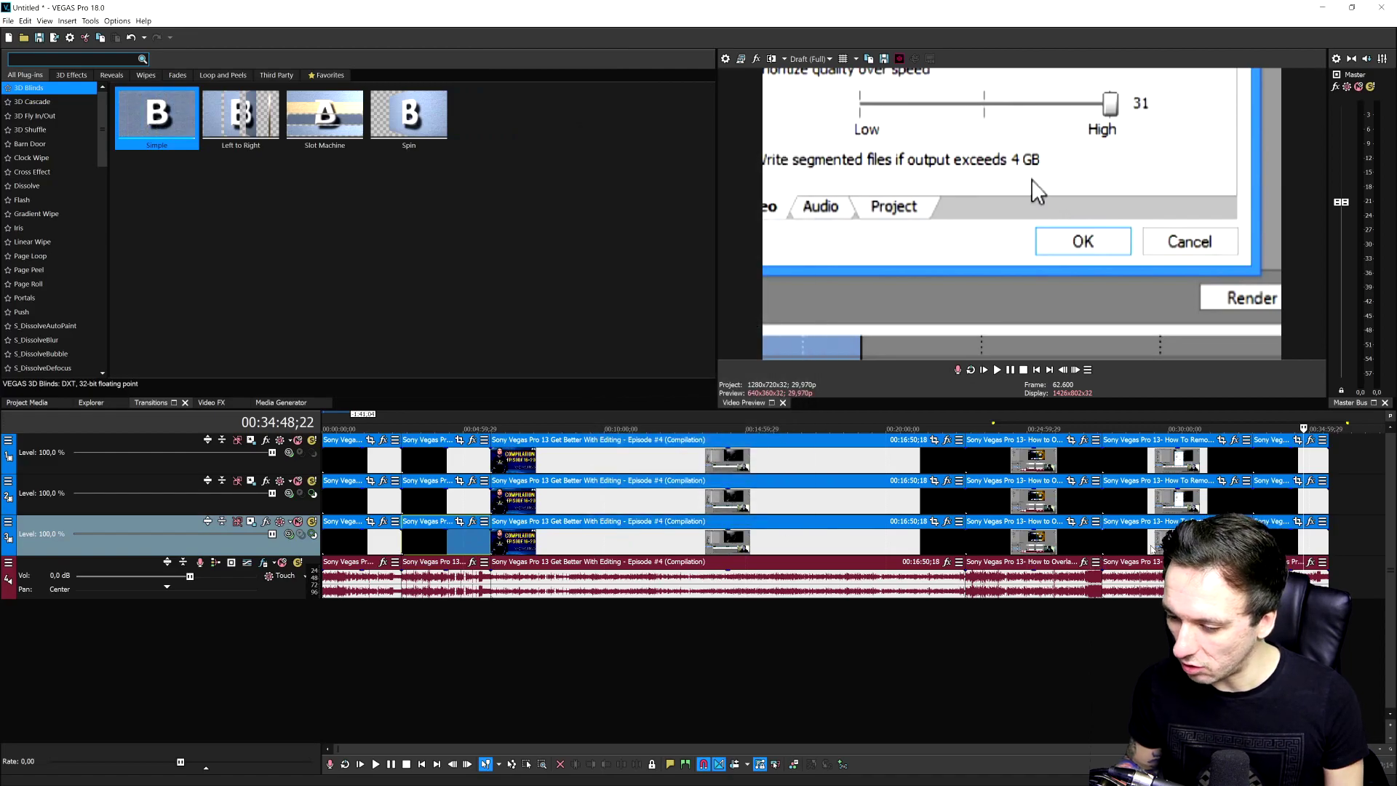
# Confirm Disable resample for a second clip's properties and clear the selection.
pyautogui.rightClick(1154, 547)
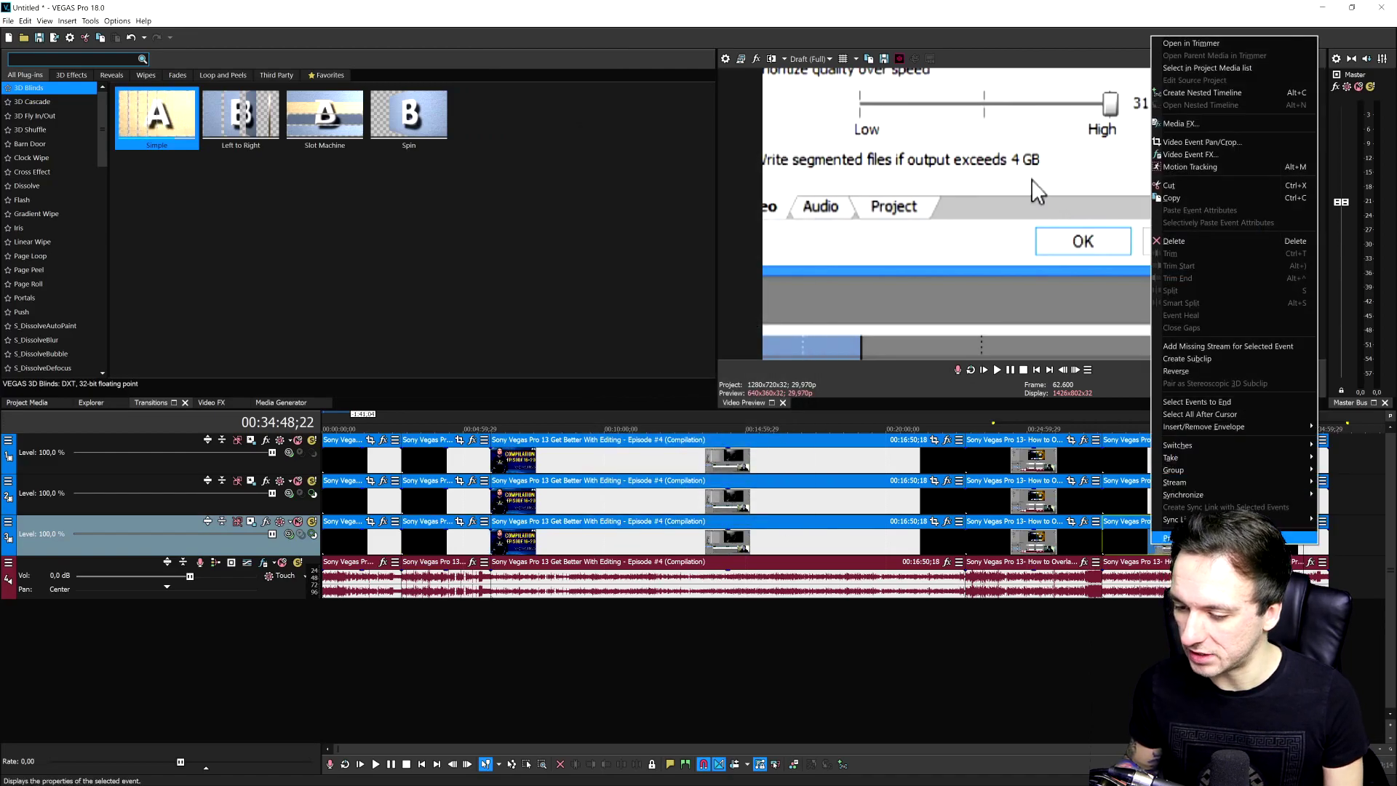
pyautogui.click(1163, 538)
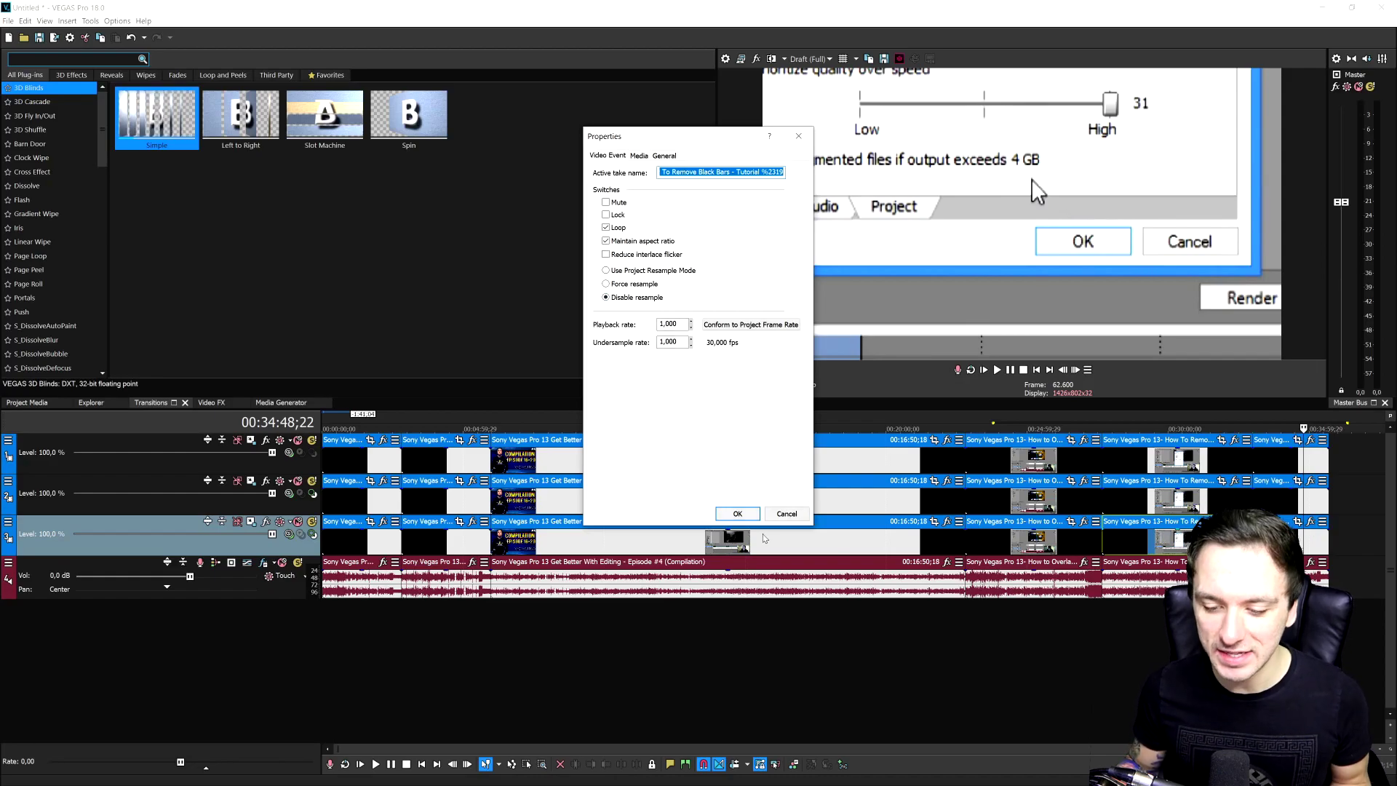
pyautogui.press('Return')
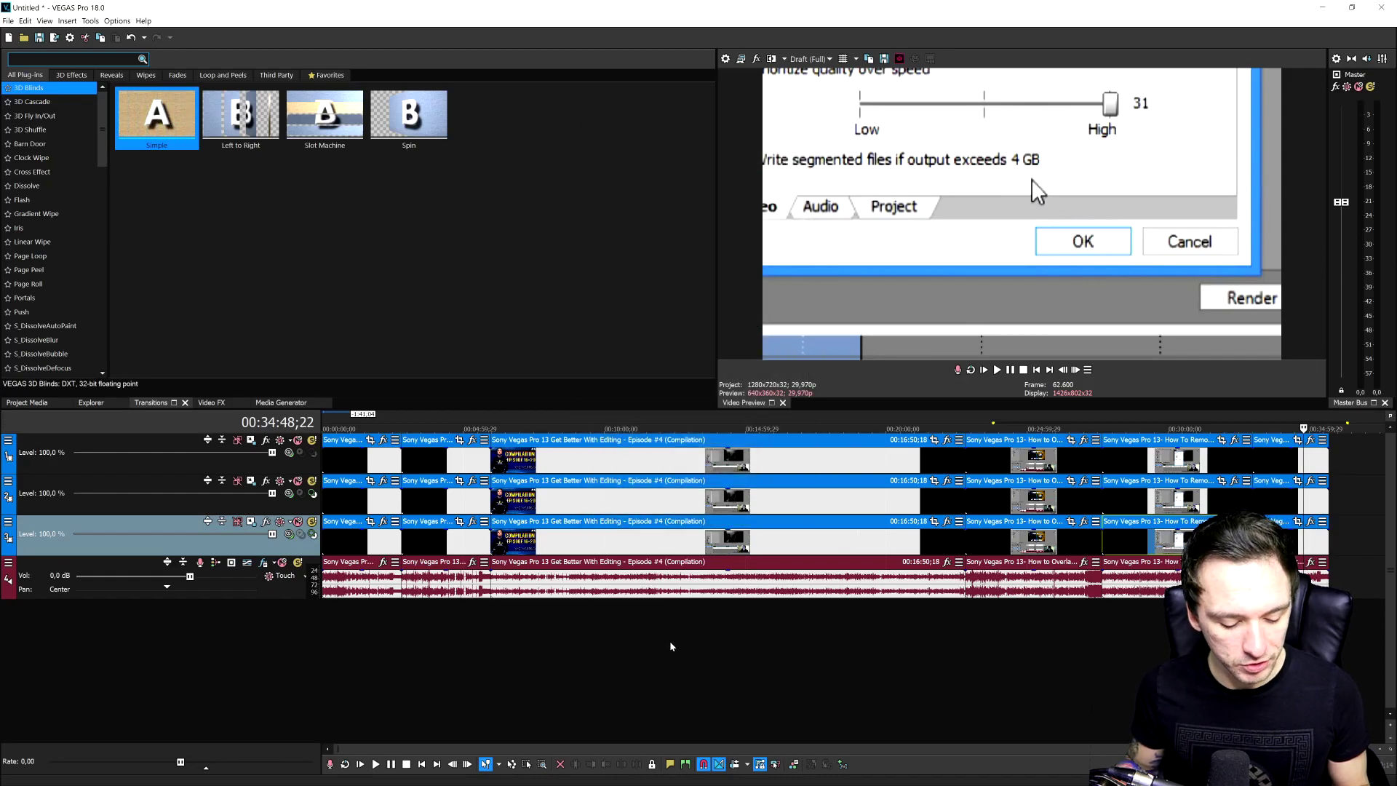
pyautogui.click(611, 671)
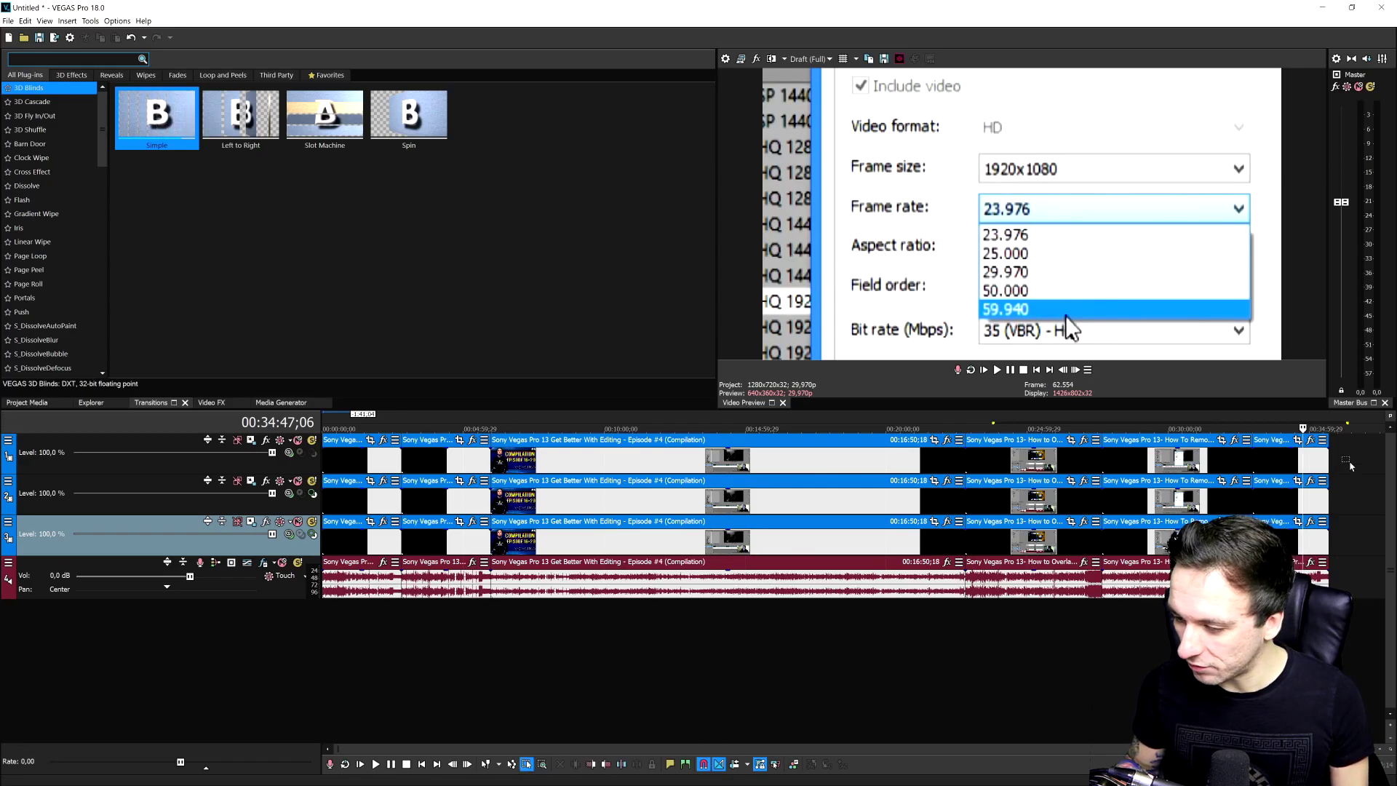
# Select every event on the first video track and apply a resample switch.
pyautogui.moveTo(1349, 466); pyautogui.dragTo(335, 458)
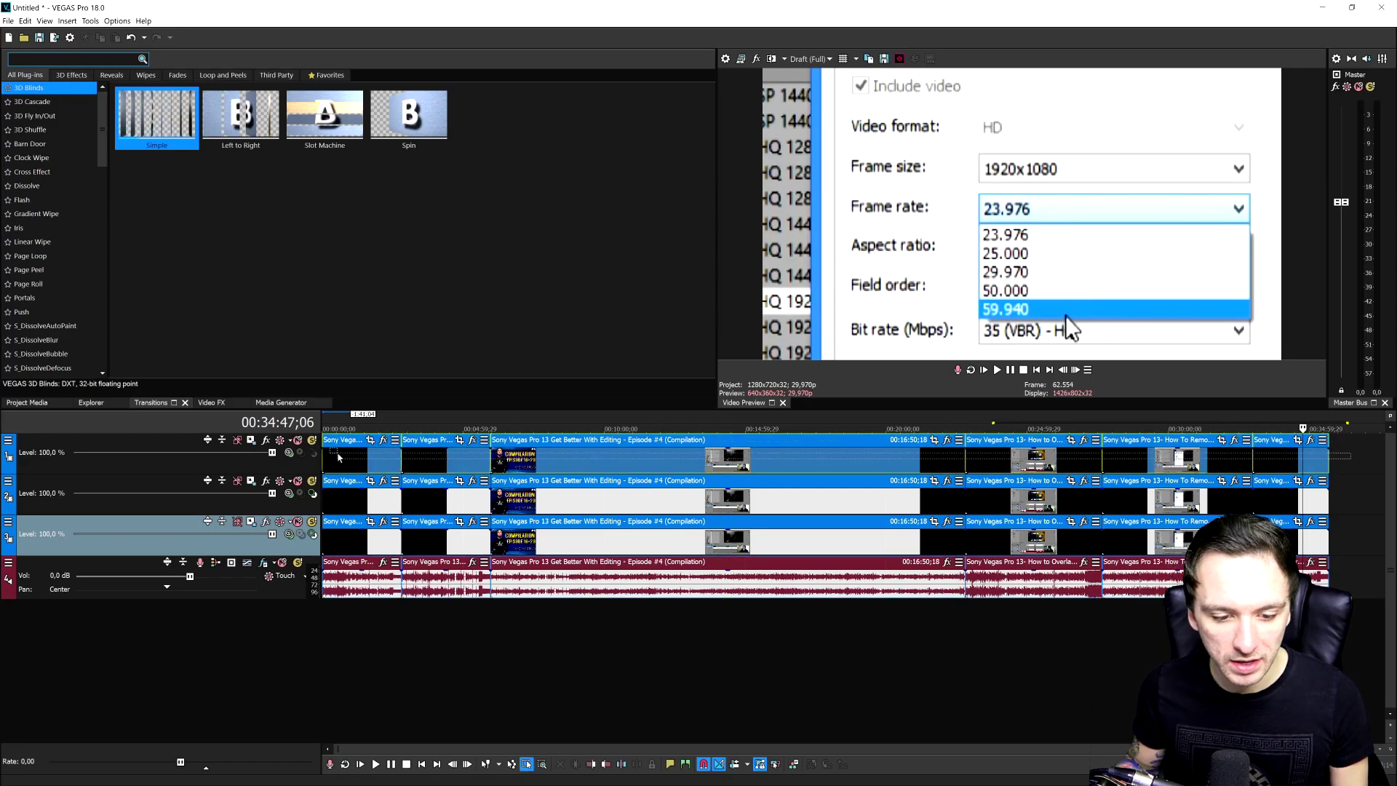
pyautogui.rightClick(606, 480)
pyautogui.moveTo(747, 691)
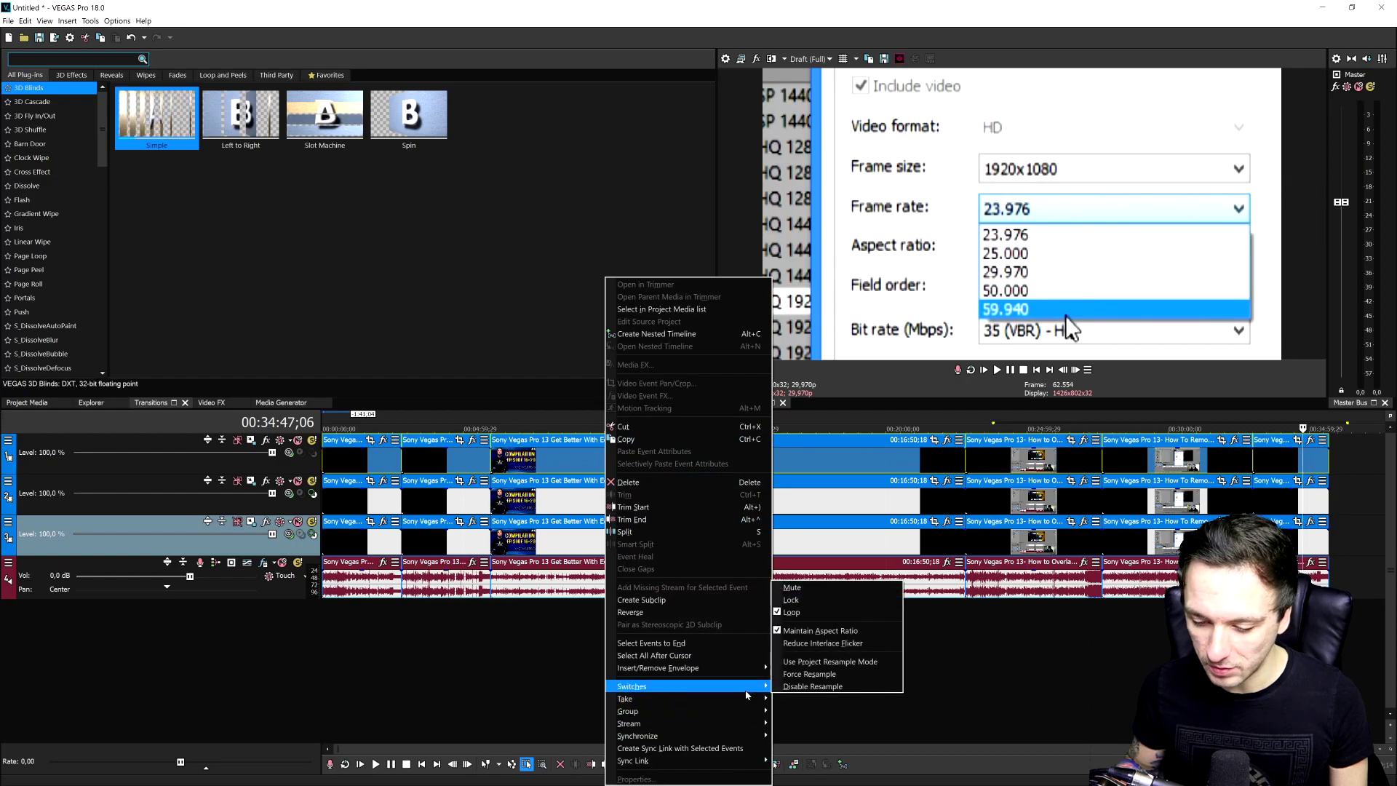
pyautogui.click(955, 528)
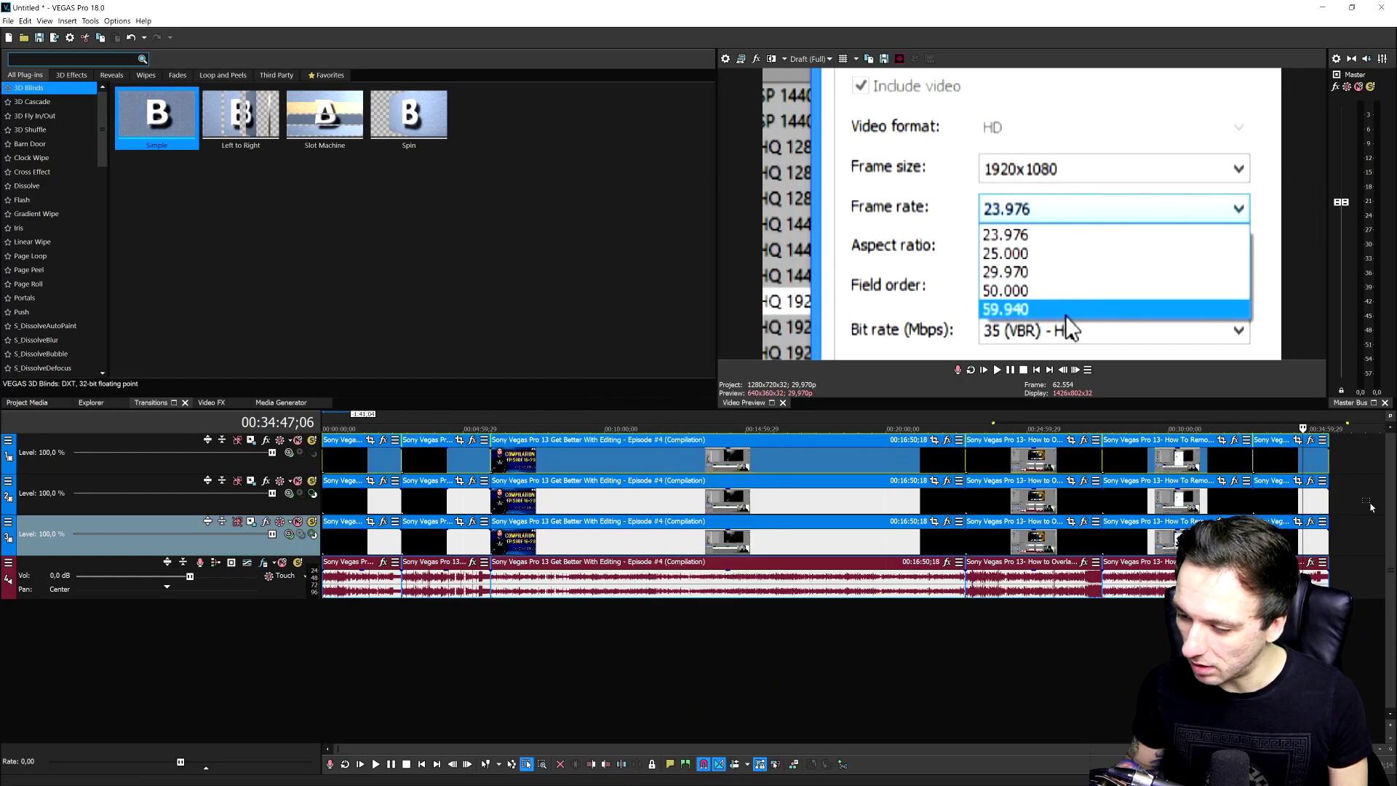
# Select every event on the second video track and switch on Disable Resample.
pyautogui.moveTo(1370, 507); pyautogui.dragTo(338, 502)
pyautogui.rightClick(646, 500)
pyautogui.moveTo(775, 686)
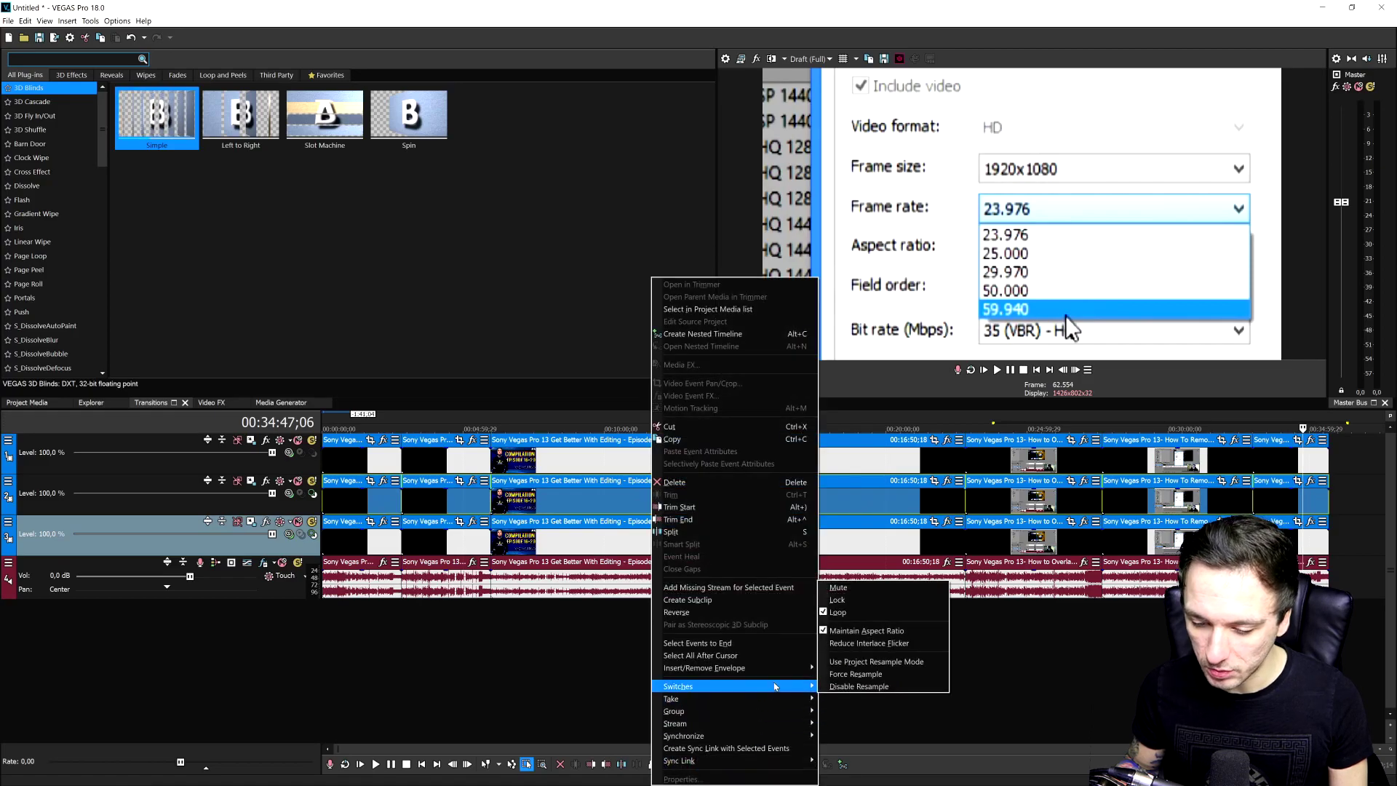
pyautogui.click(858, 686)
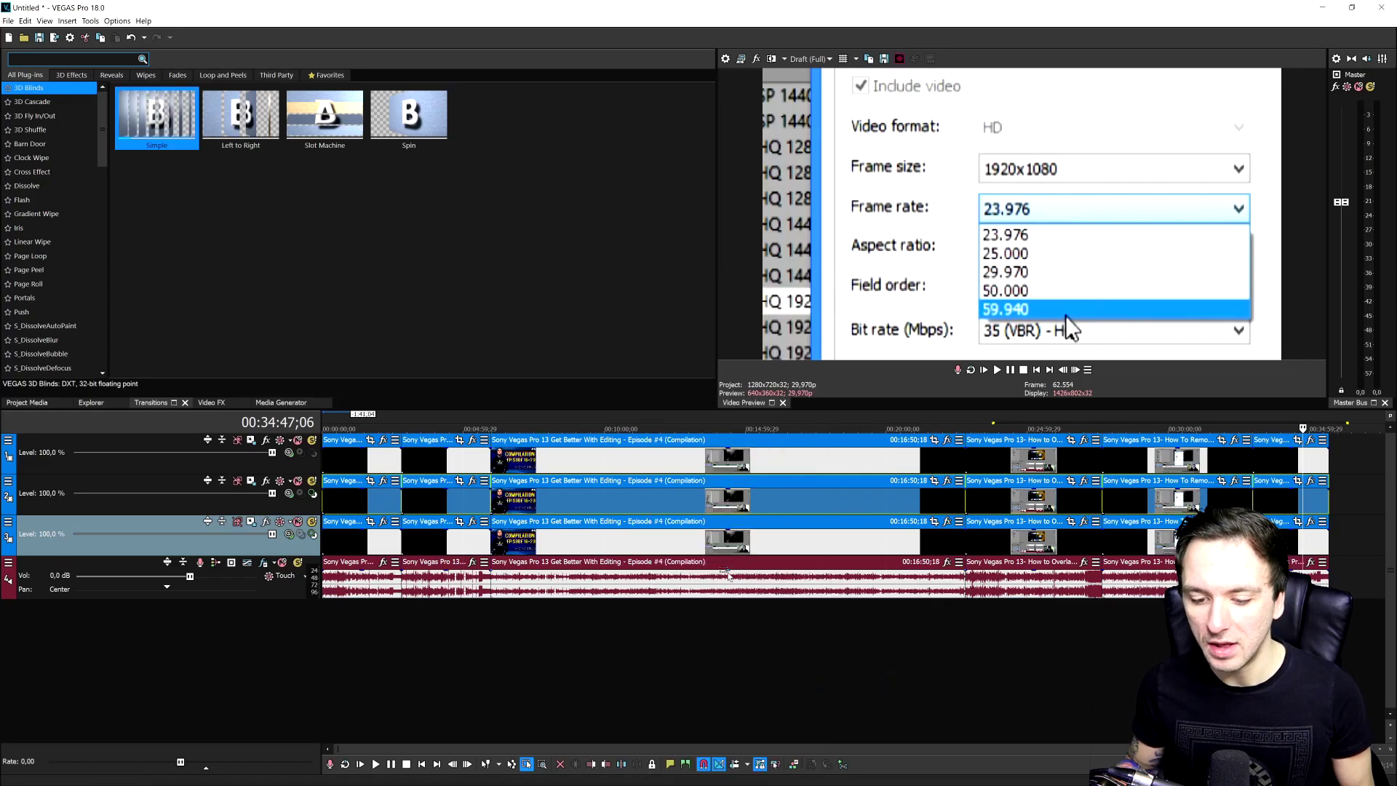
pyautogui.rightClick(268, 592)
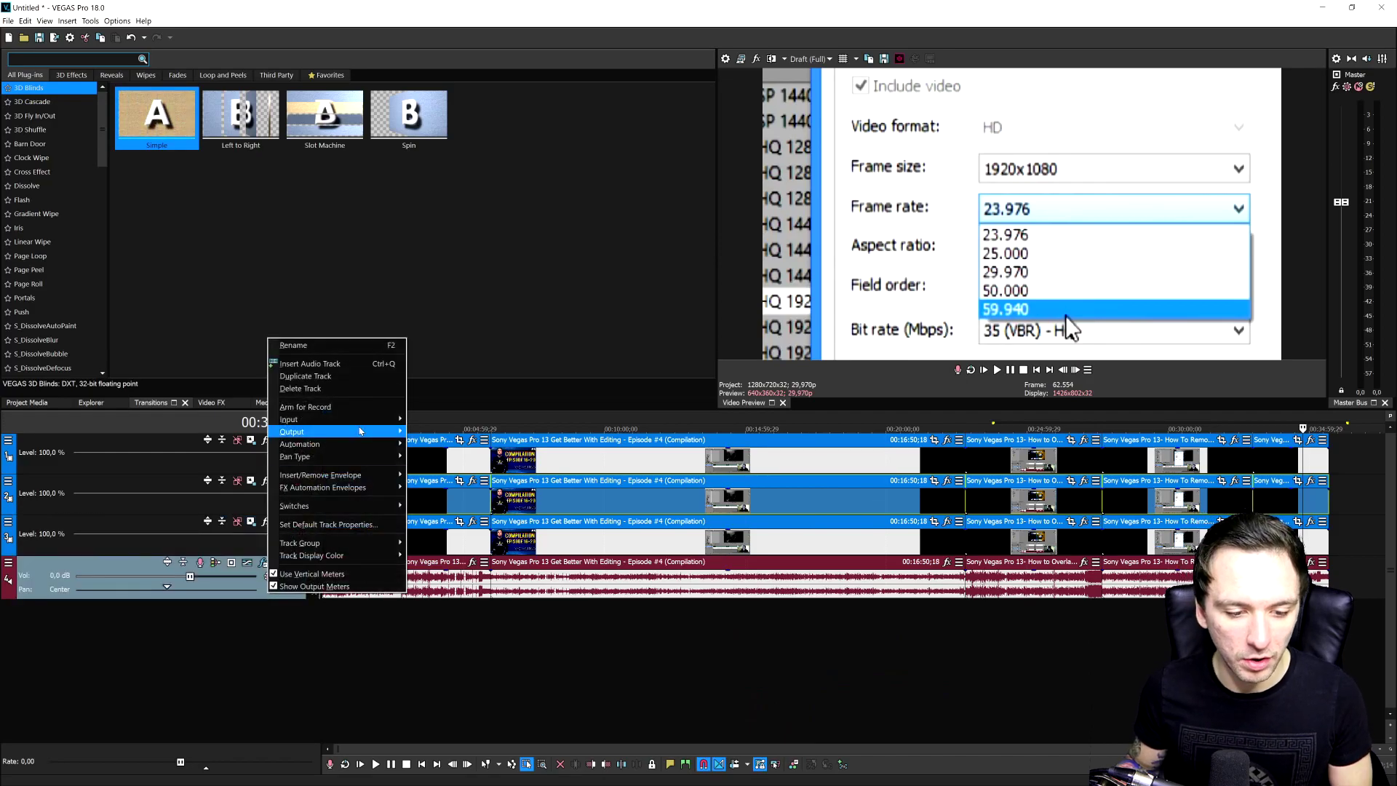
# Duplicate the audio track.
pyautogui.click(368, 376)
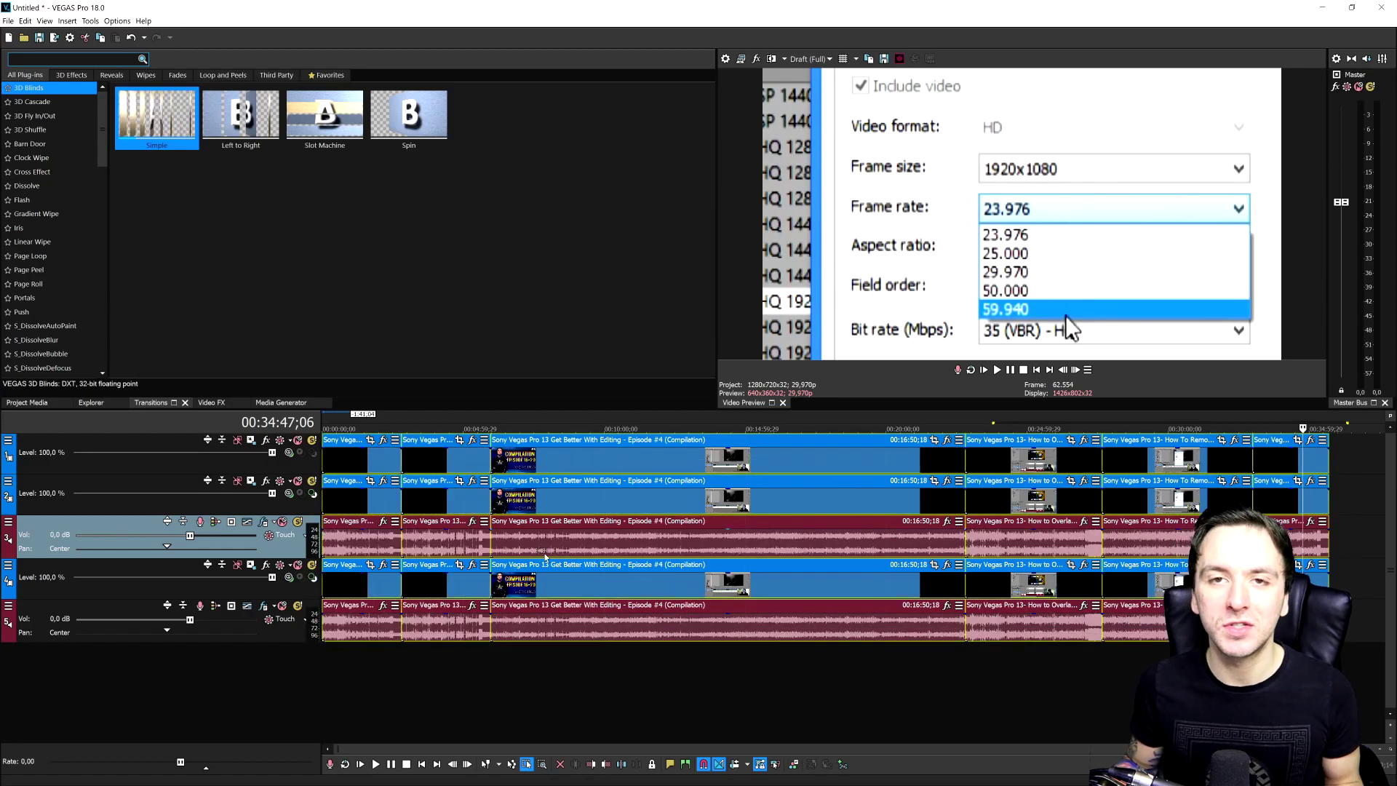
pyautogui.rightClick(560, 521)
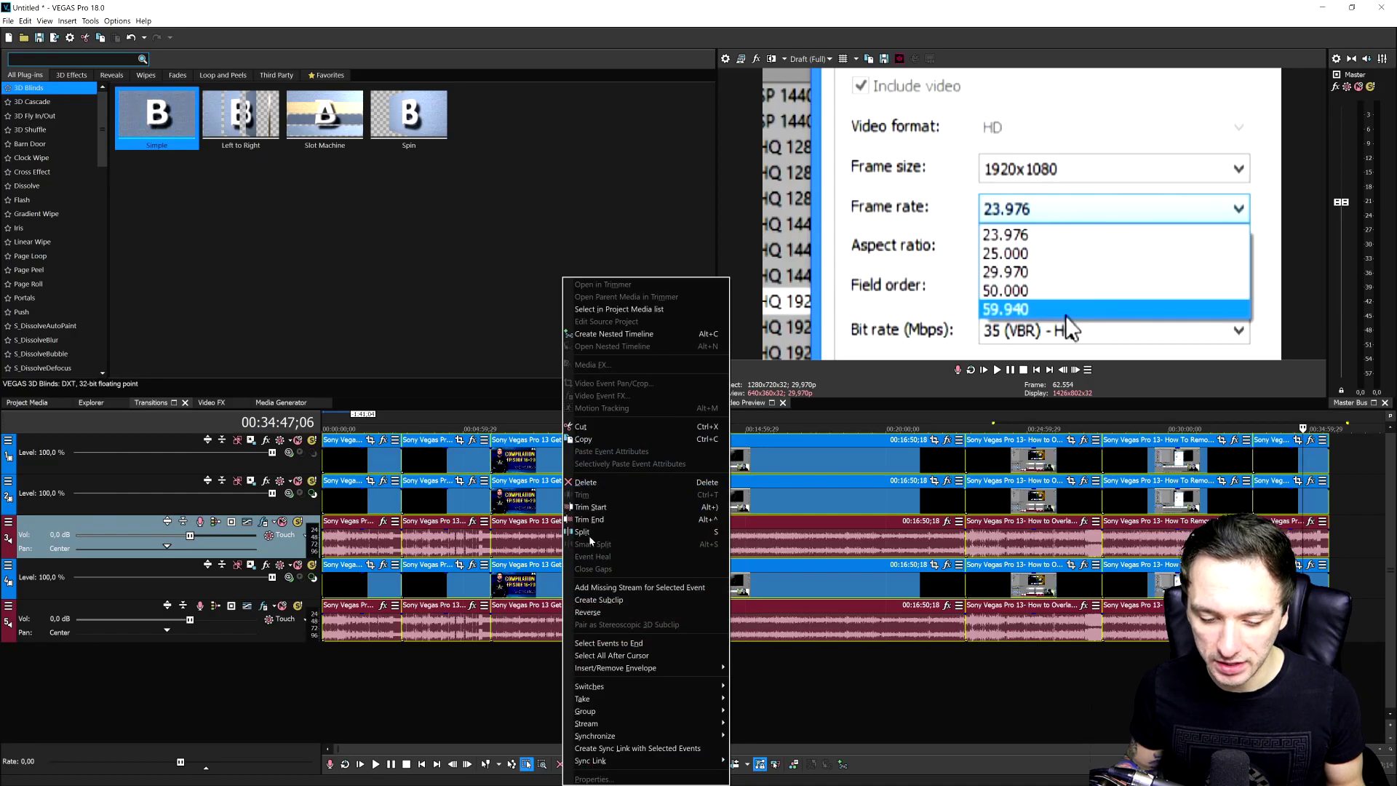
pyautogui.moveTo(707, 690)
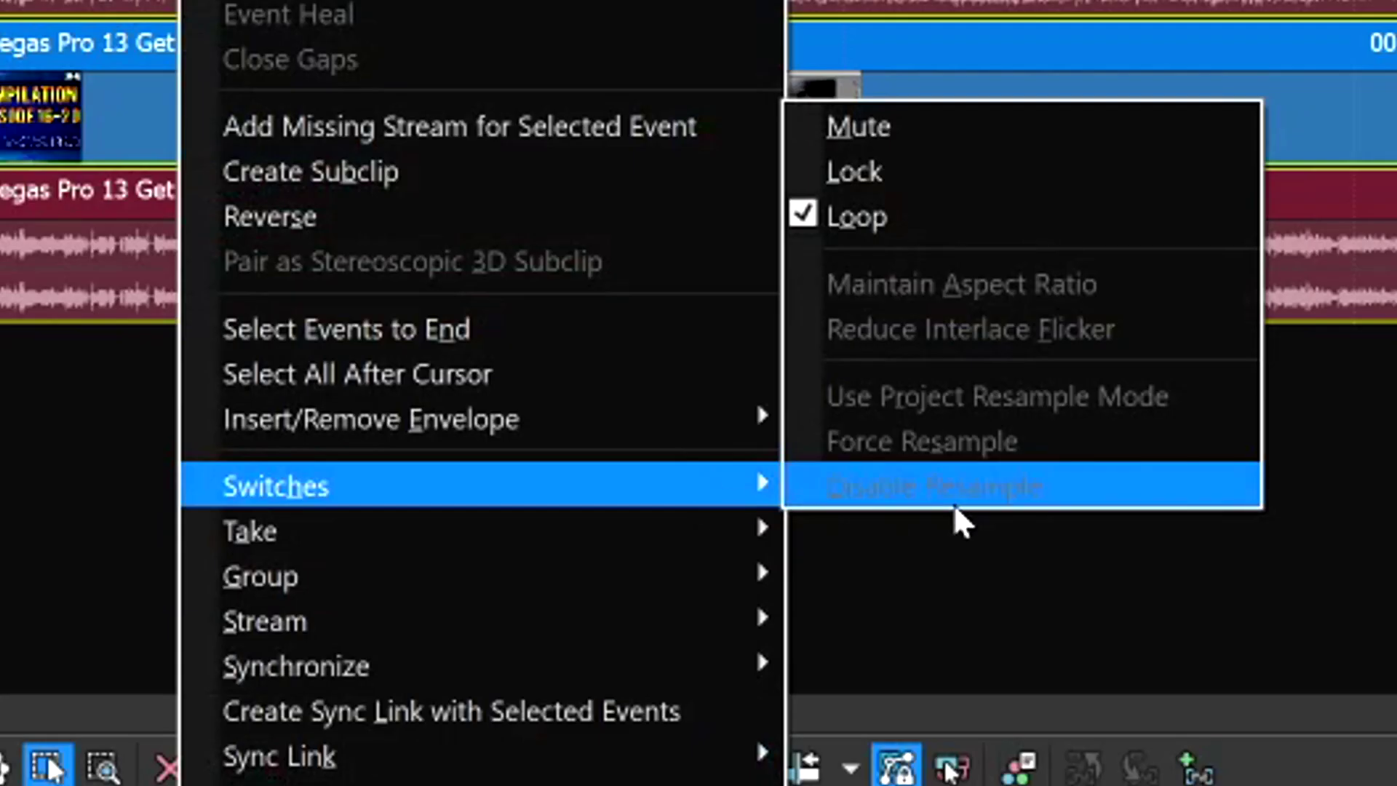
pyautogui.press('Escape')
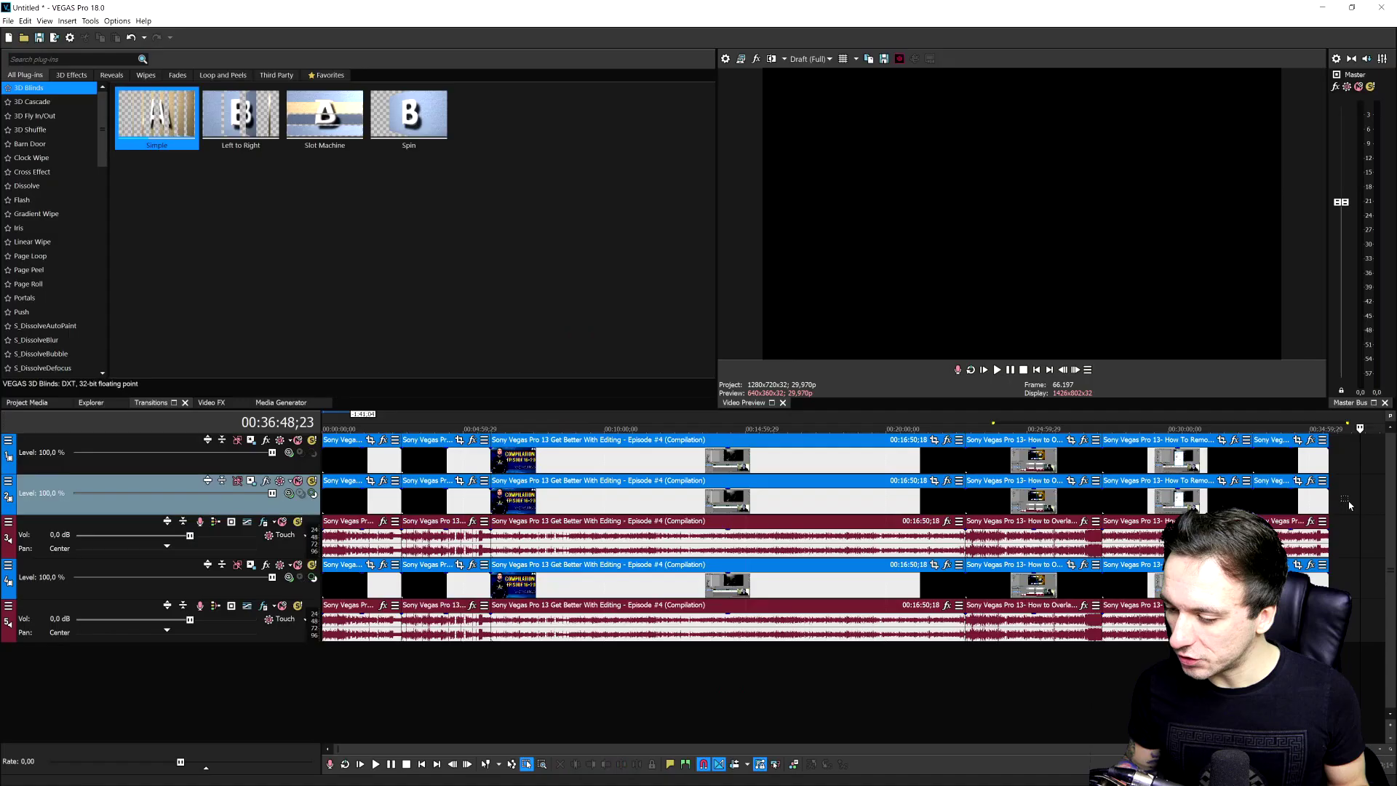
# Switch on Disable Resample for all selected events on video track 2.
pyautogui.moveTo(1255, 507); pyautogui.dragTo(352, 502)
pyautogui.rightClick(601, 509)
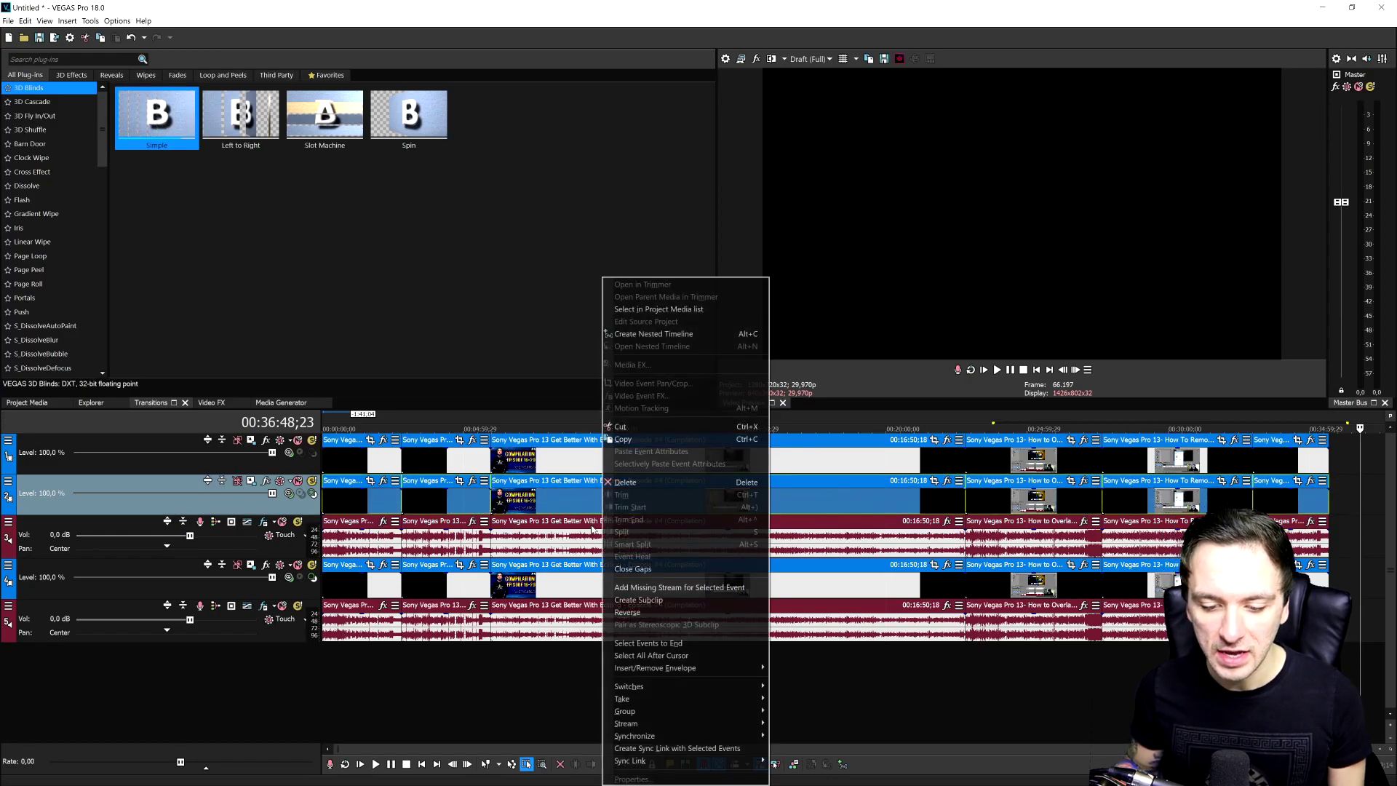
pyautogui.moveTo(749, 686)
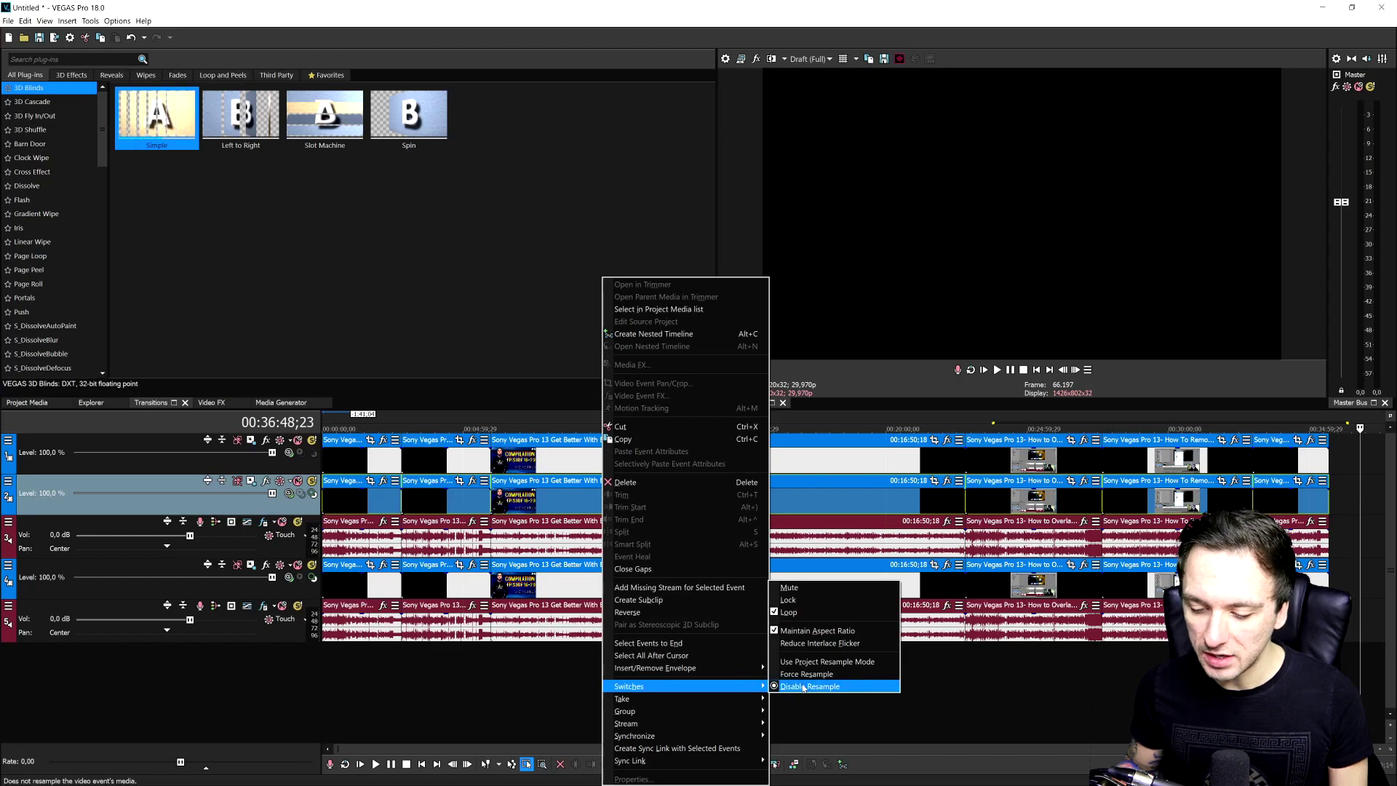
pyautogui.click(801, 685)
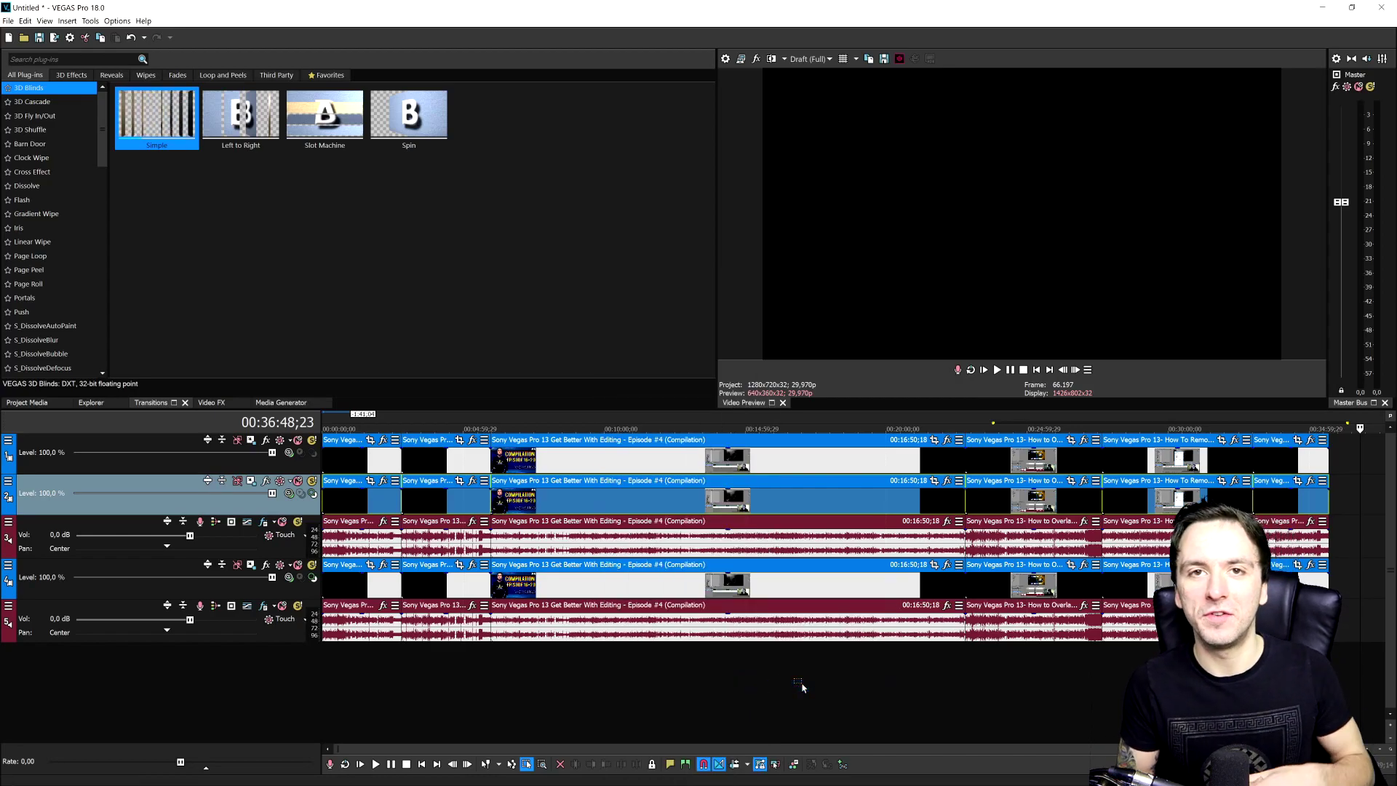